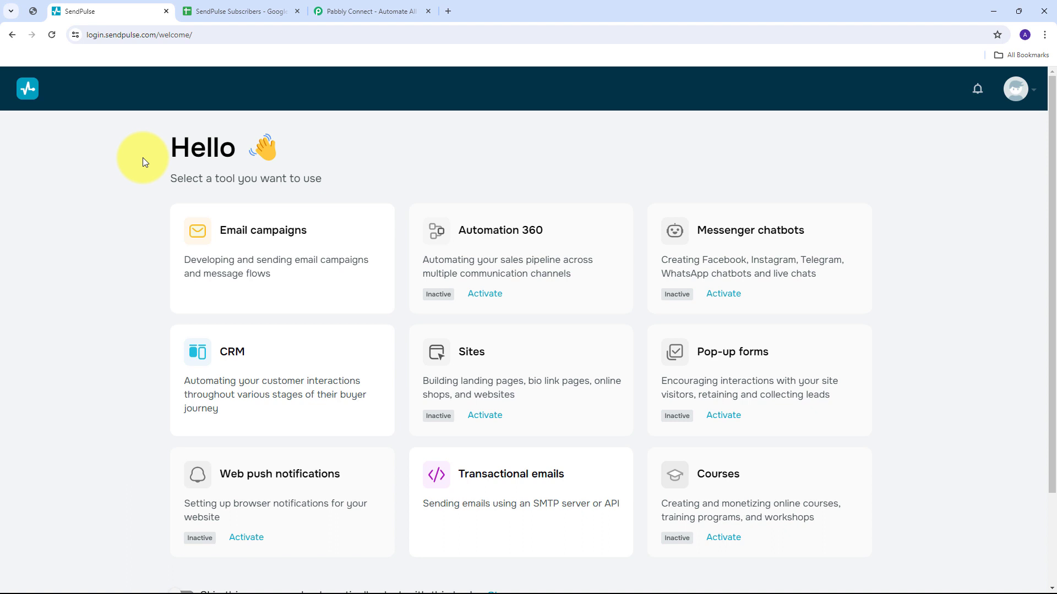
Switch to the 'SendPulse Subscribers' Google Sheet with Full Name, Email and Phone Number headers.
left_click(217, 11)
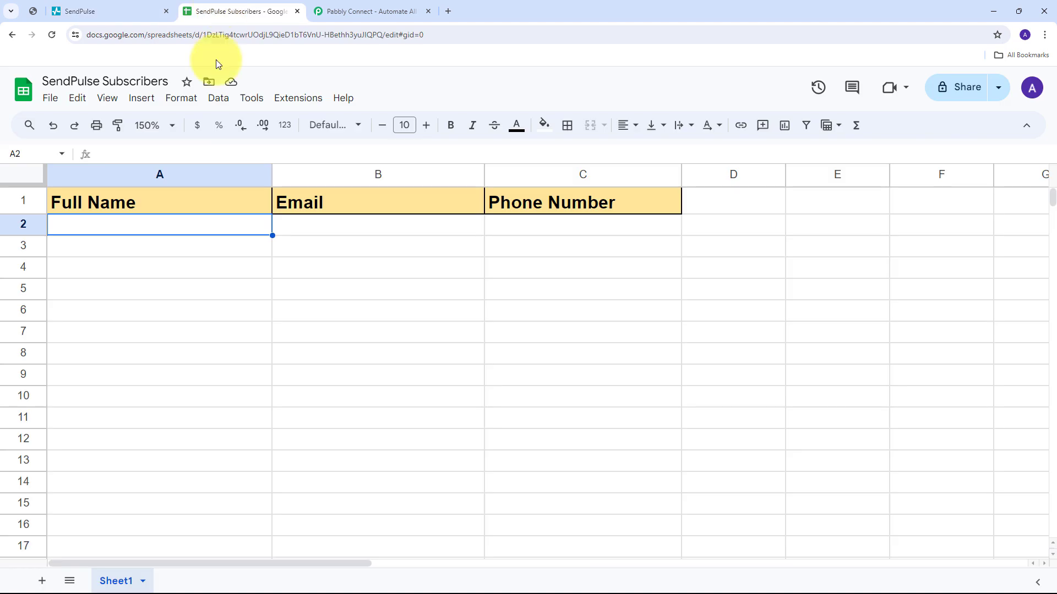
Confirm the subscriber sheet has no rows below its headers, then go to Pabbly Connect's homepage.
left_click(122, 246)
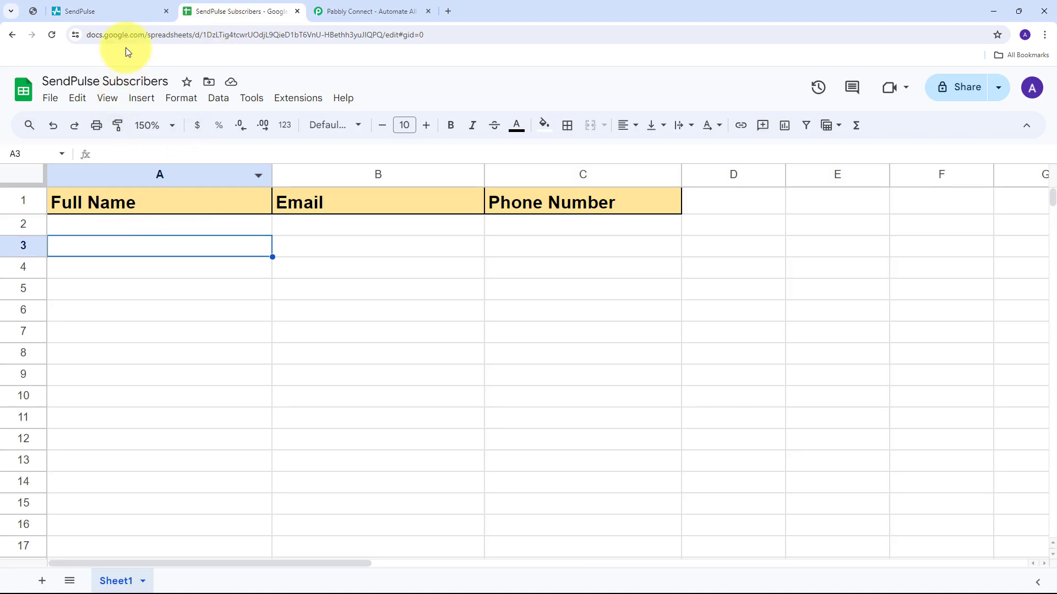
left_click(104, 12)
left_click(236, 11)
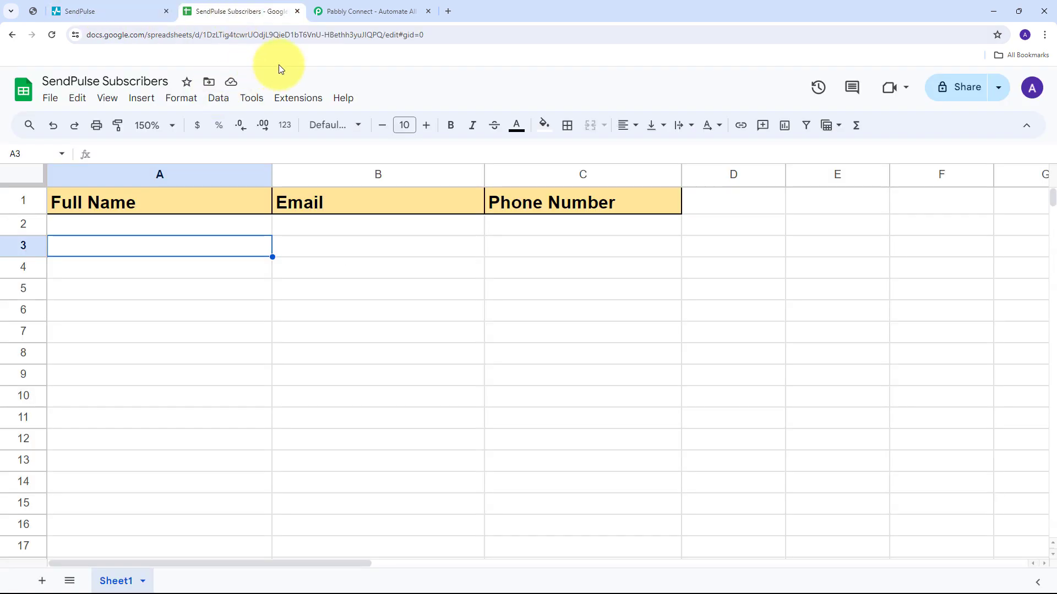
left_click(355, 12)
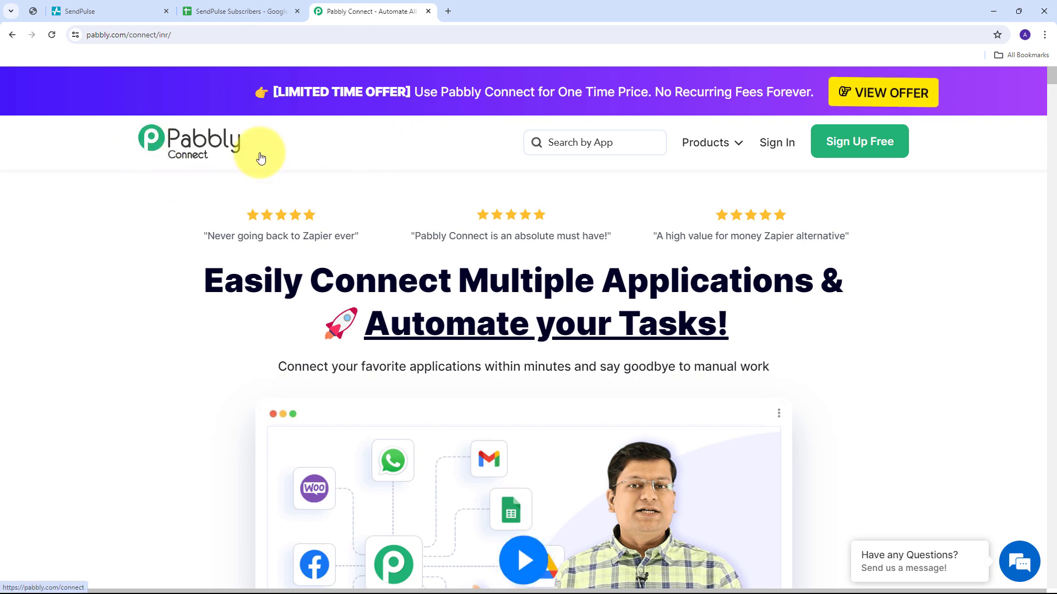
Return to the Pabbly Connect homepage and sign in to the Pabbly account.
left_click(91, 11)
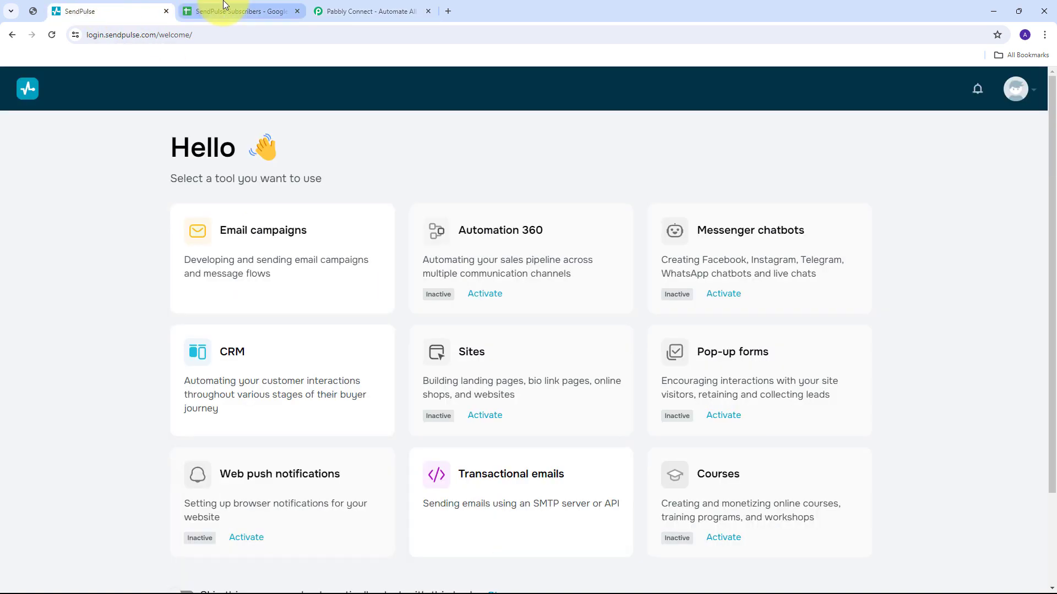
left_click(224, 7)
left_click(365, 9)
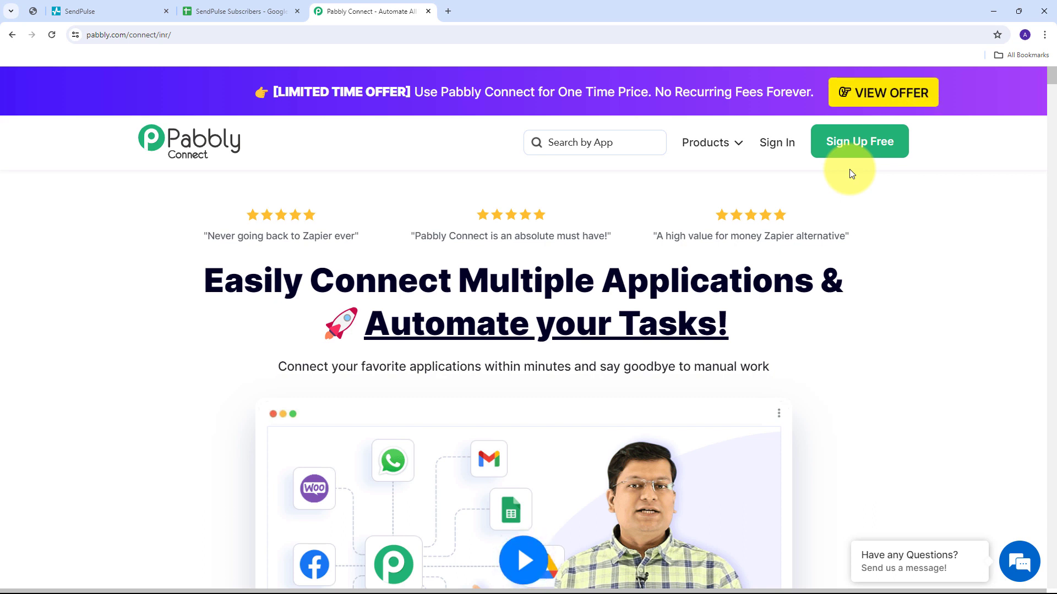
left_click(773, 154)
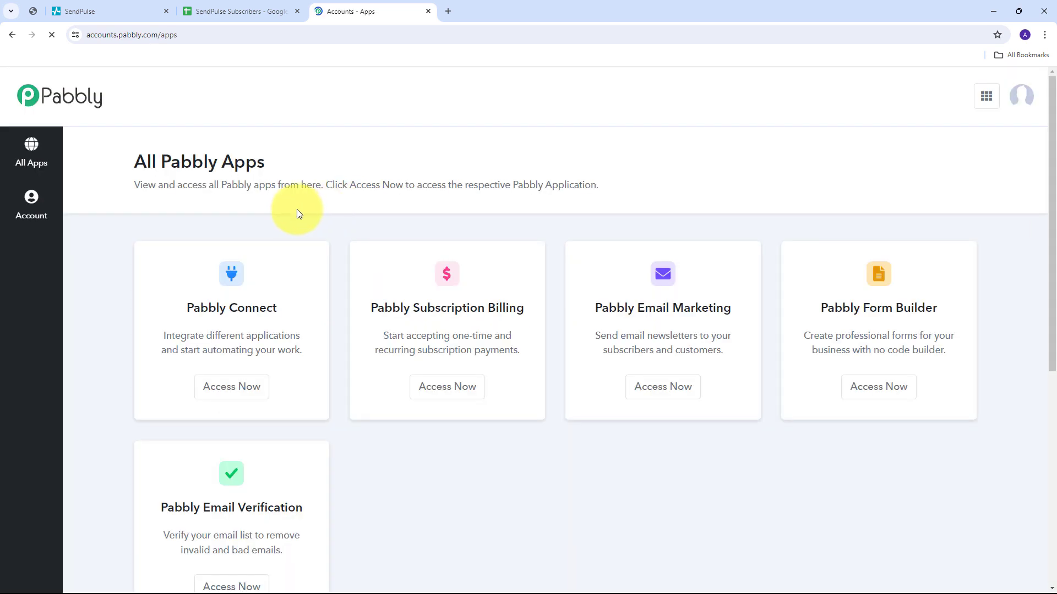
Launch Pabbly Connect from the All Pabbly Apps list and start a new workflow.
scroll(297, 211, "down", 1)
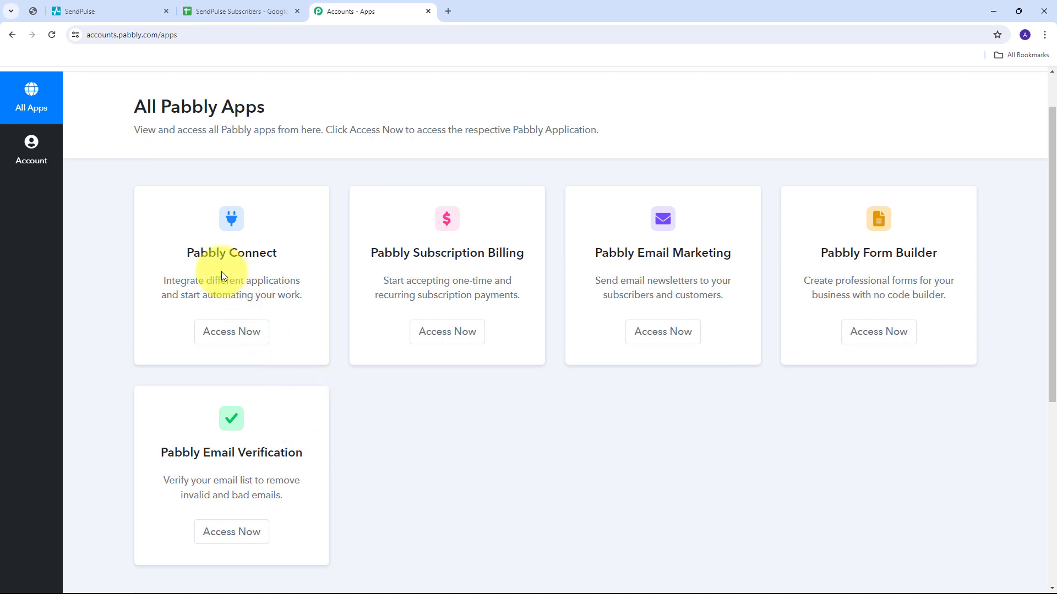
left_click_drag(187, 251, 295, 255)
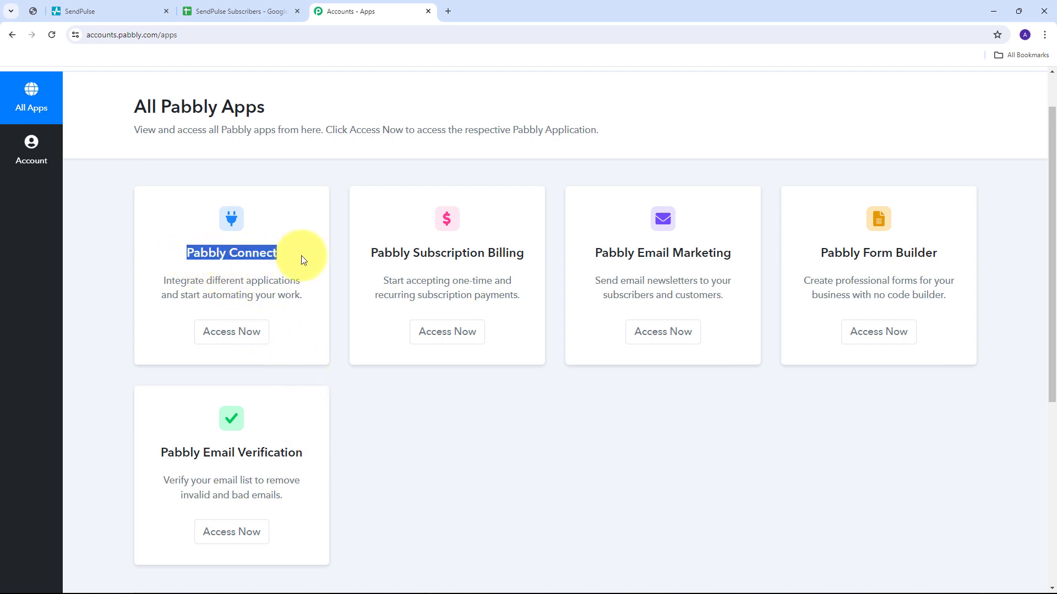
left_click(231, 336)
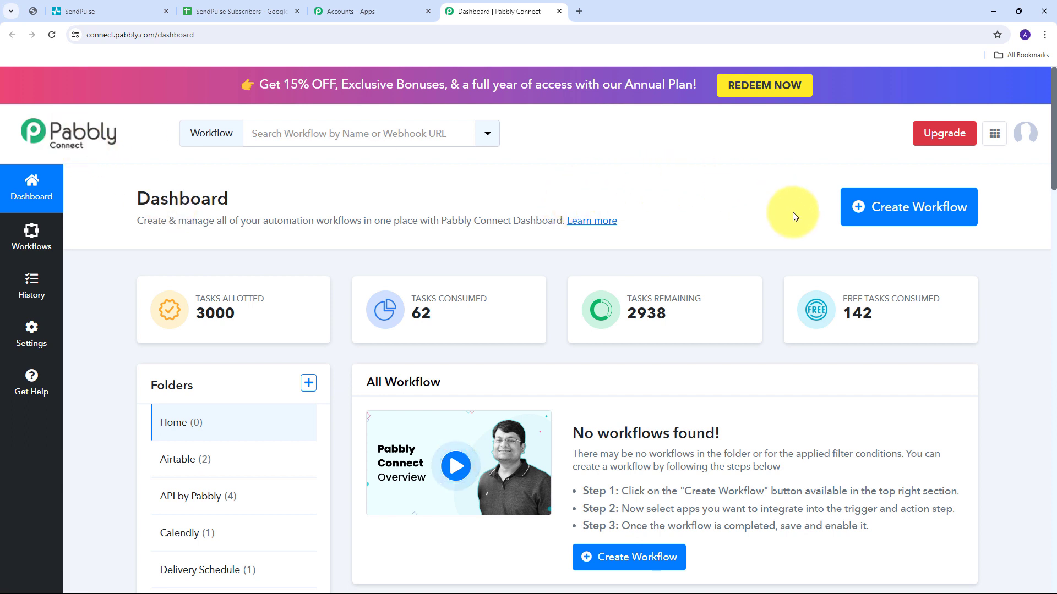
left_click(897, 217)
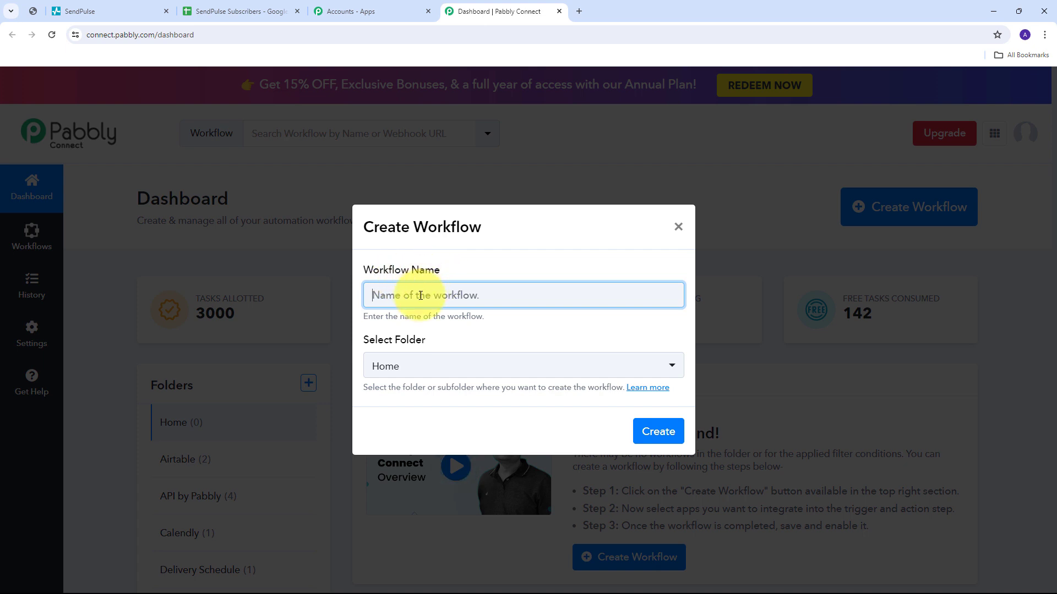
Create the workflow 'Add SendPulse Subscriber in Google Sheets' in the Google Sheets folder.
type("Add SendPulse Subscriber in Google Sheets")
left_click(382, 316)
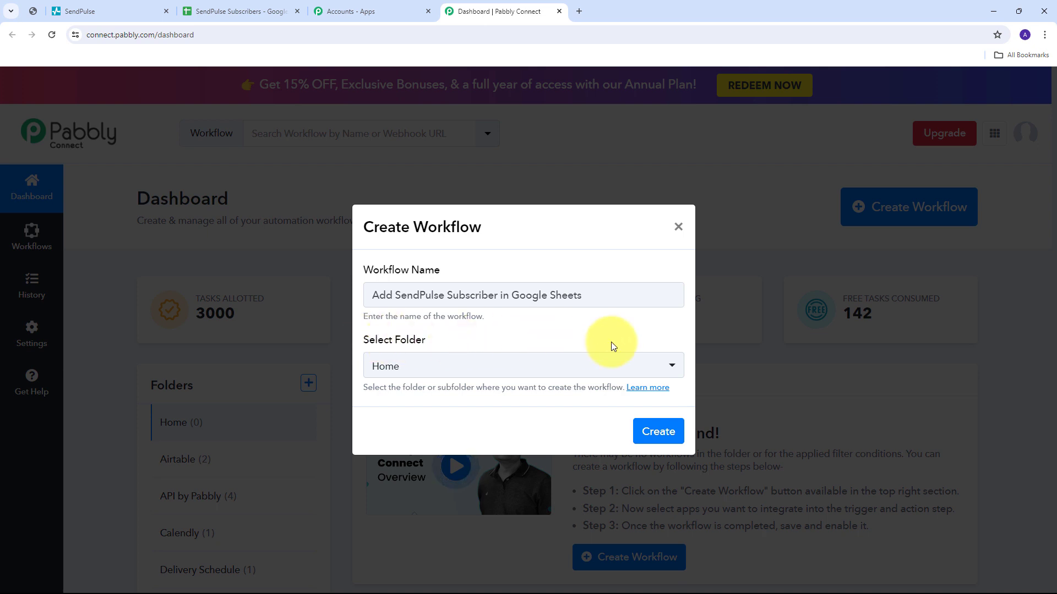
left_click(525, 368)
scroll(521, 229, "down", 6)
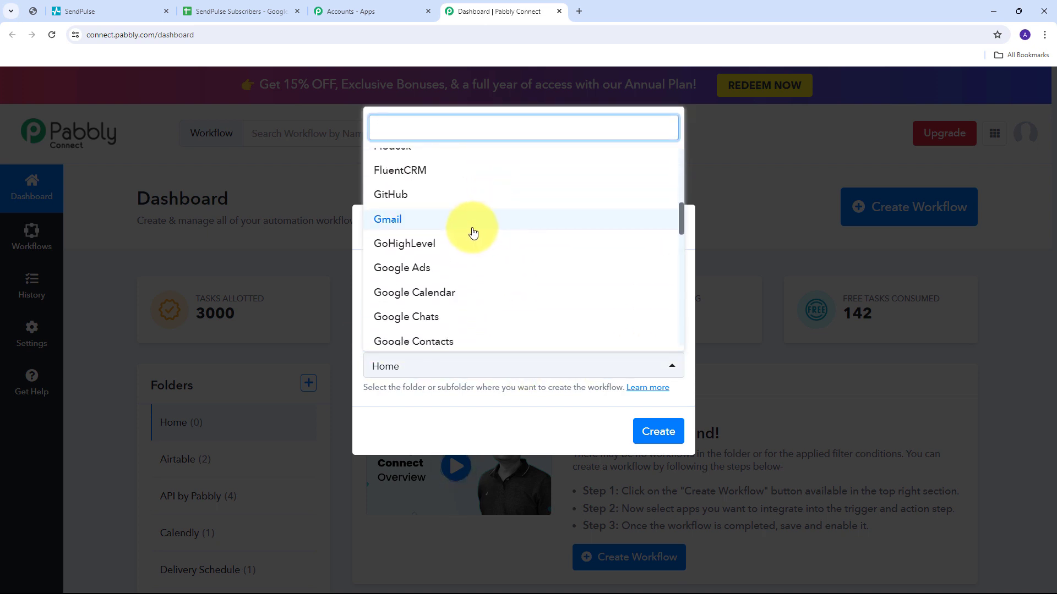
scroll(473, 233, "down", 1)
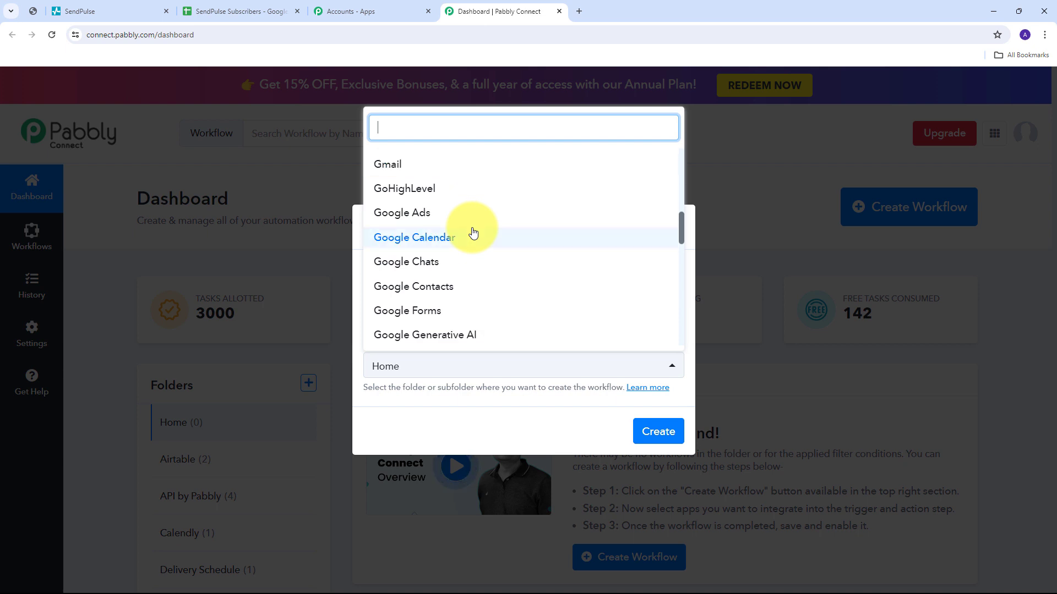
scroll(472, 231, "down", 2)
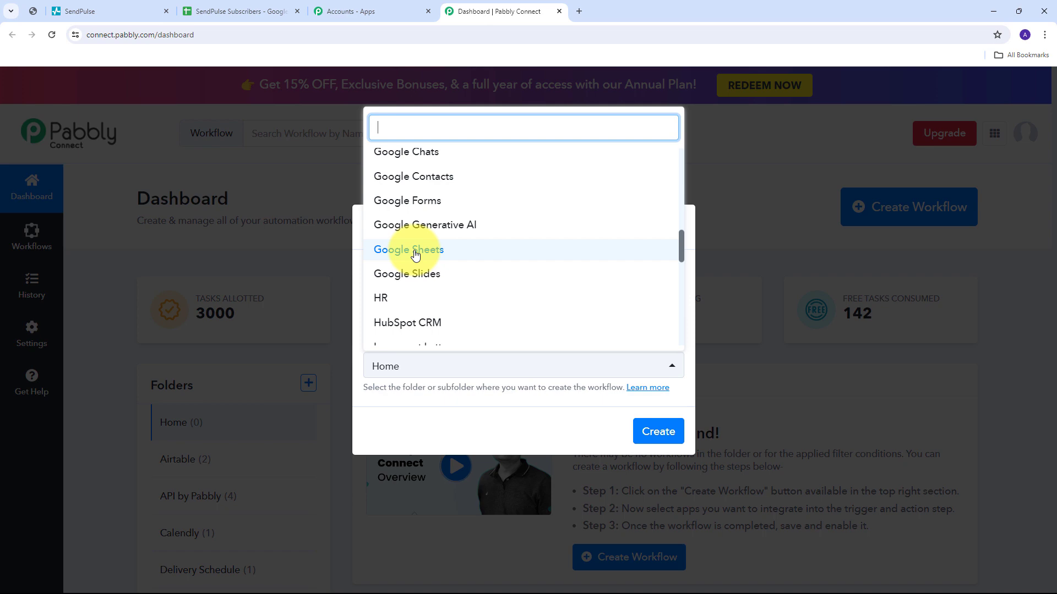
left_click(415, 250)
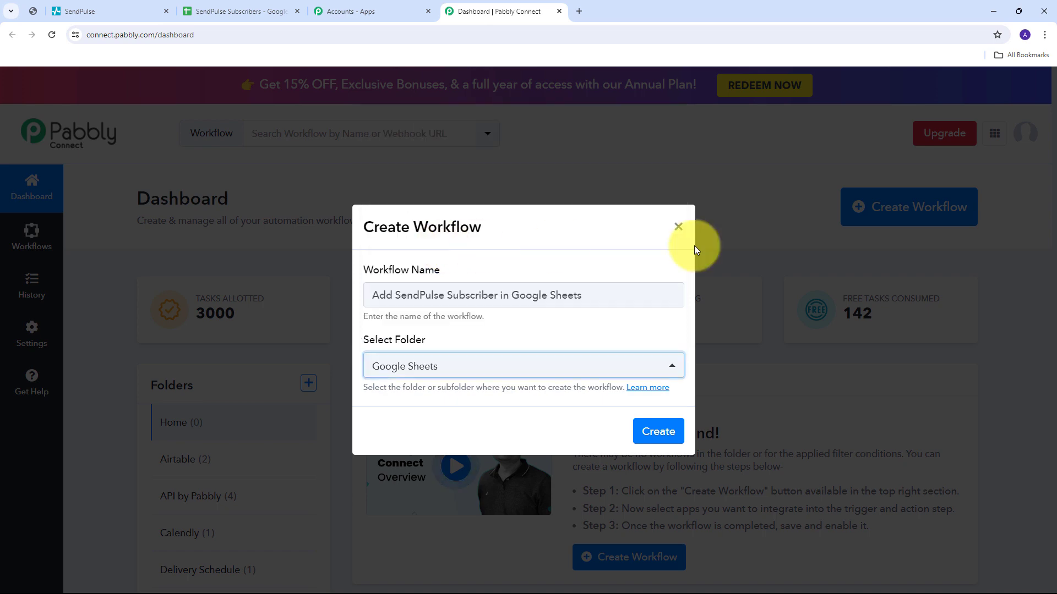
left_click(658, 432)
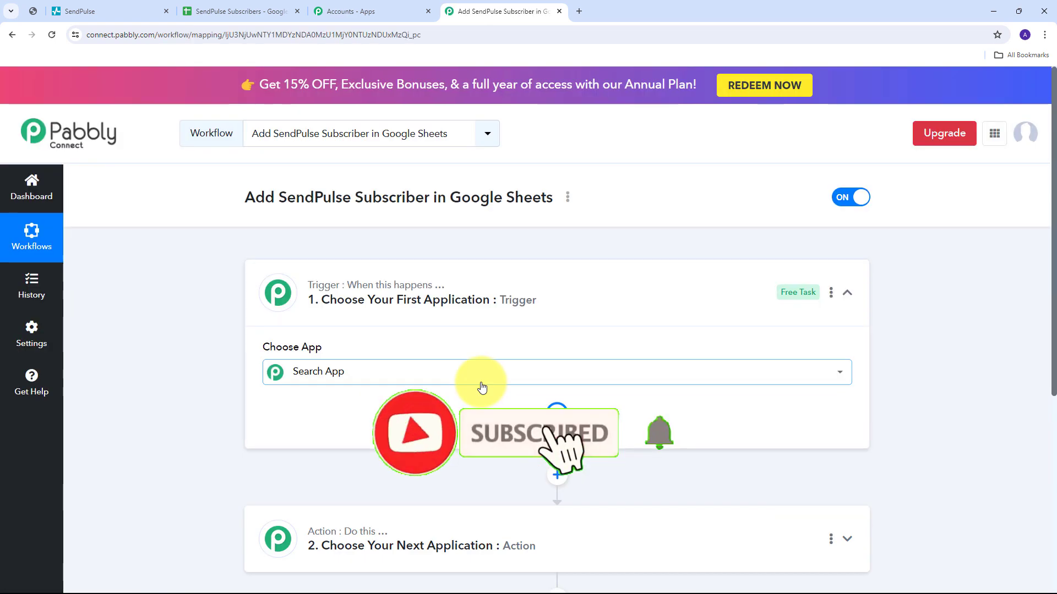
left_click(483, 388)
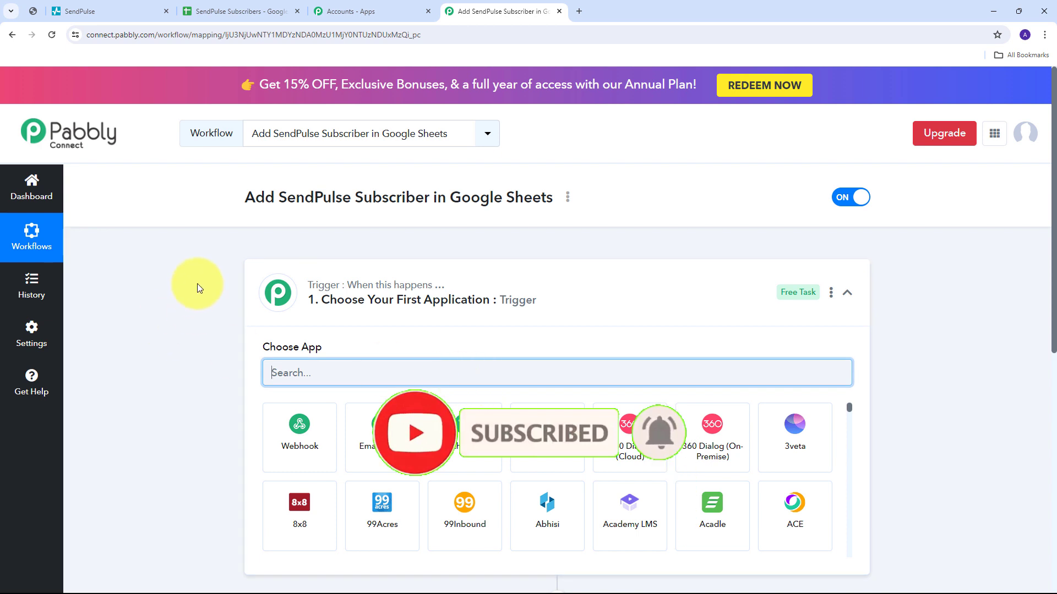
Set the trigger app to Sendpulse with the New Subscriber event.
scroll(207, 265, "down", 3)
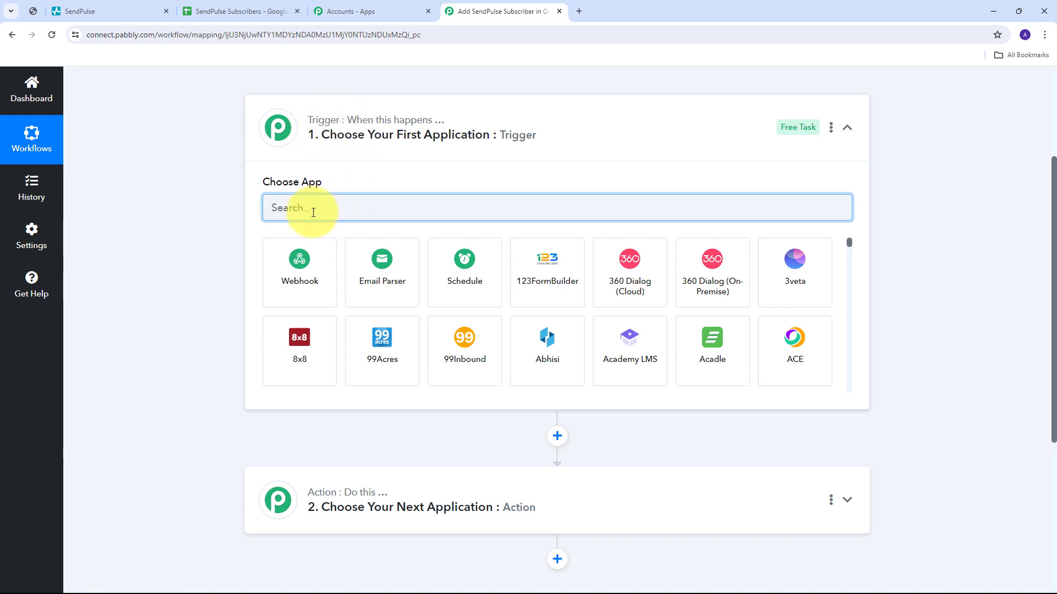
type("Se")
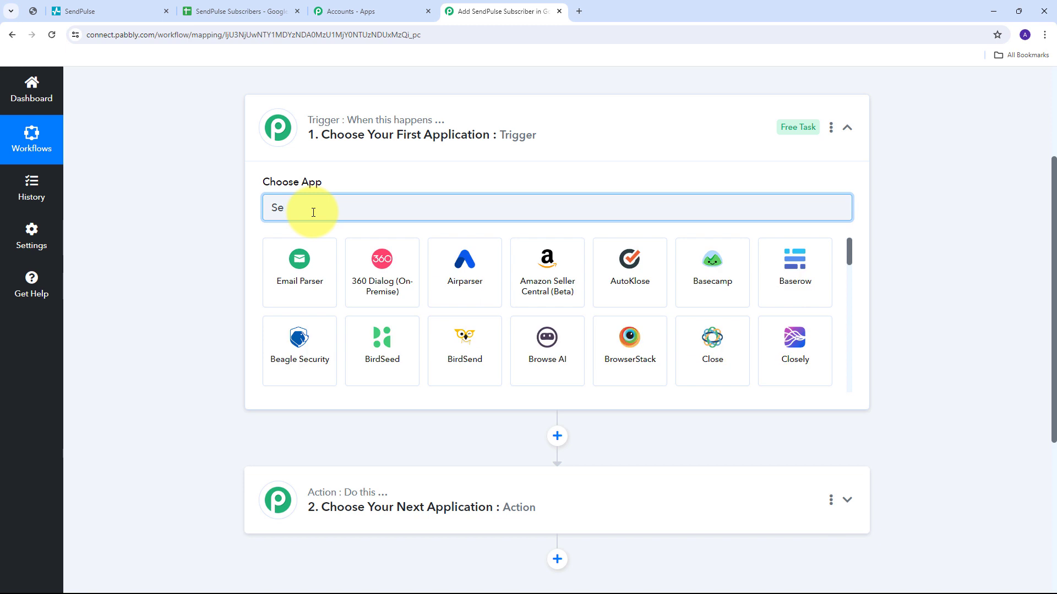
type("ndPulse")
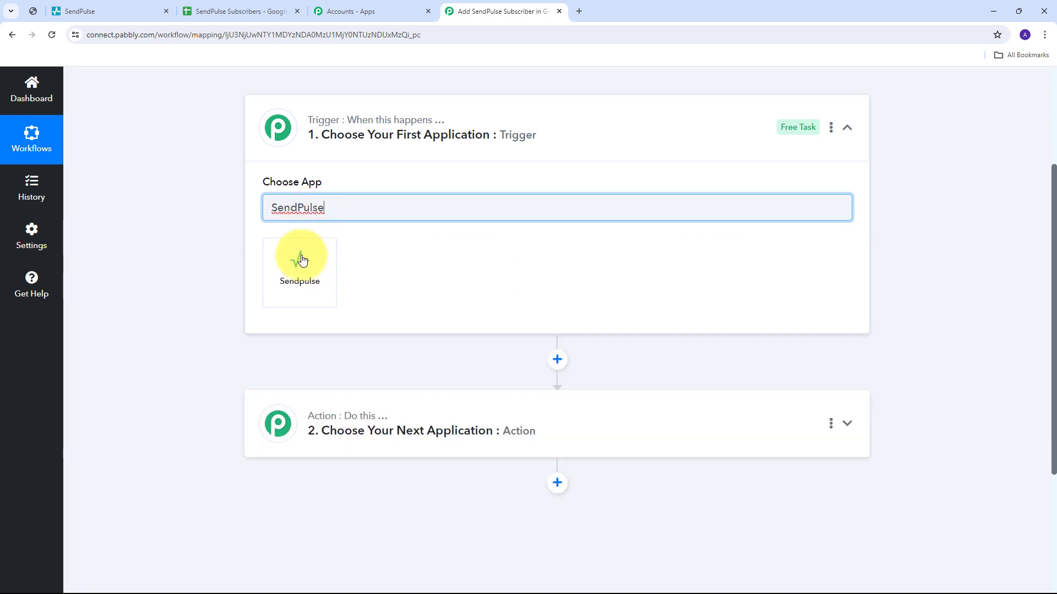
left_click(311, 268)
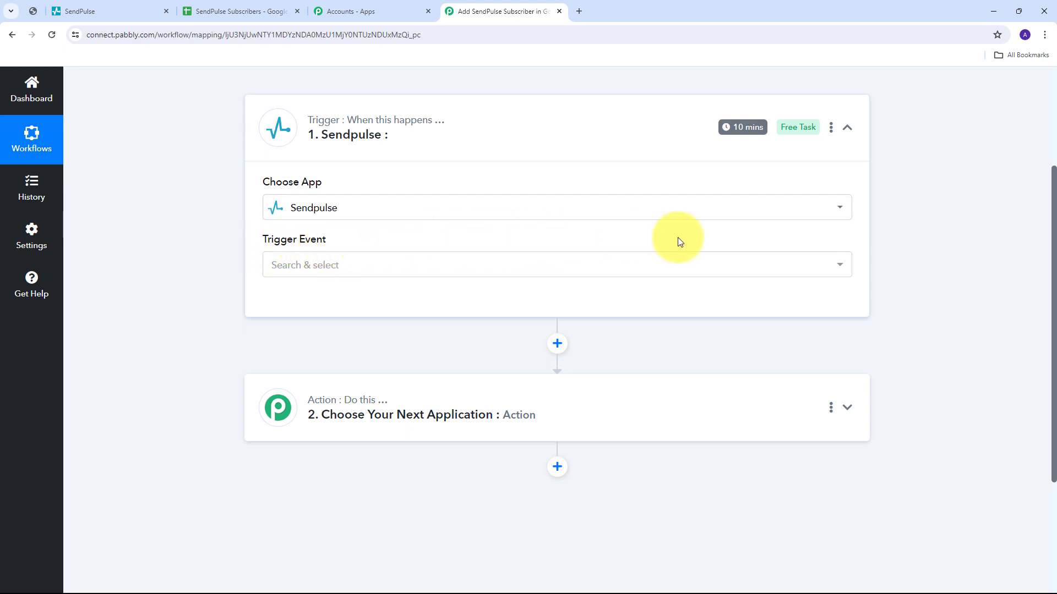
left_click(403, 275)
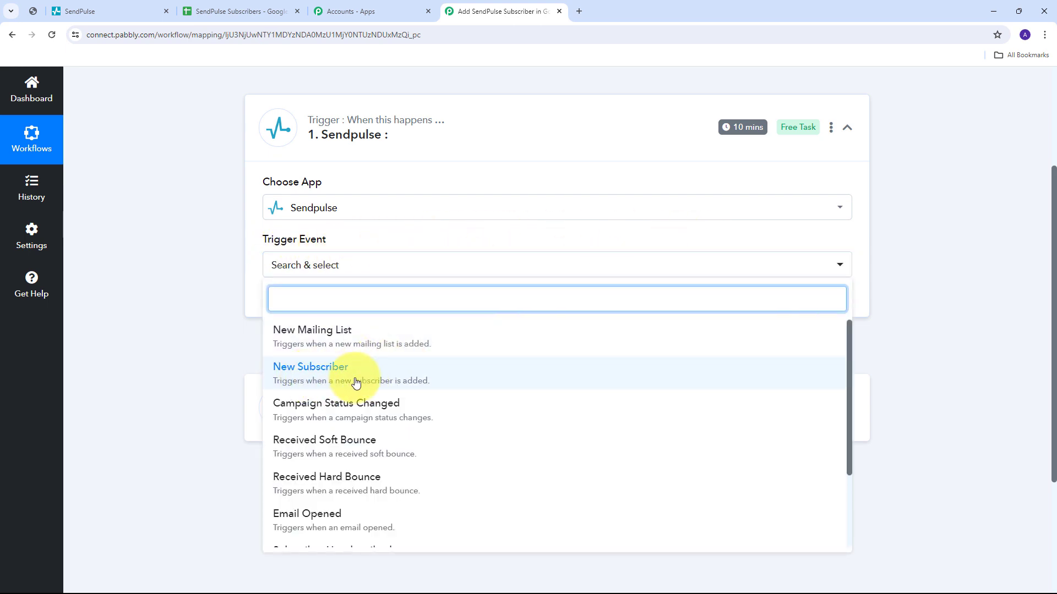
left_click(324, 380)
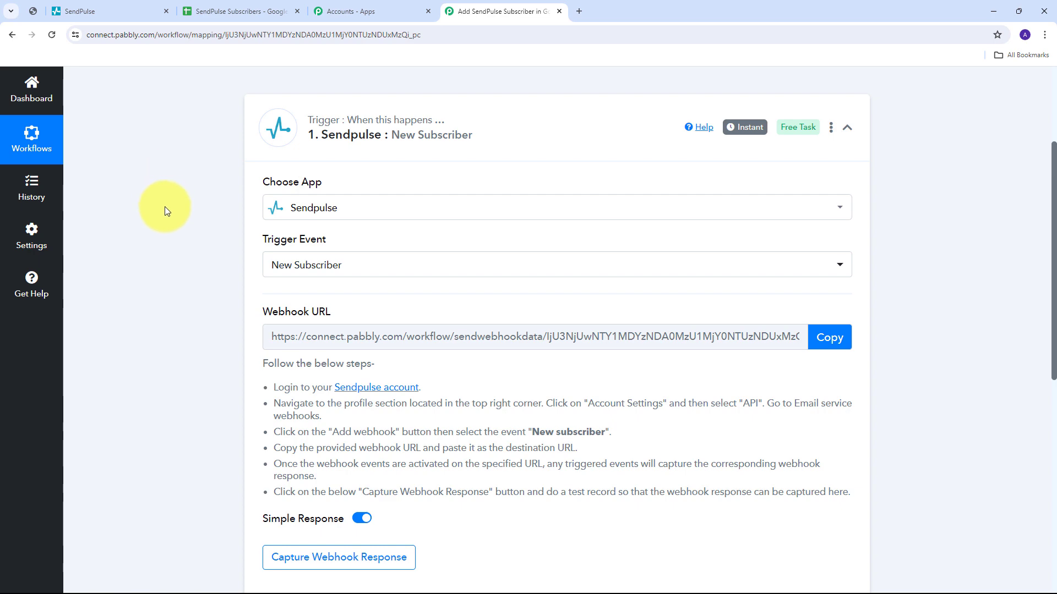
Copy the SendPulse webhook URL and start capturing the webhook response, then return to SendPulse.
scroll(150, 227, "down", 1)
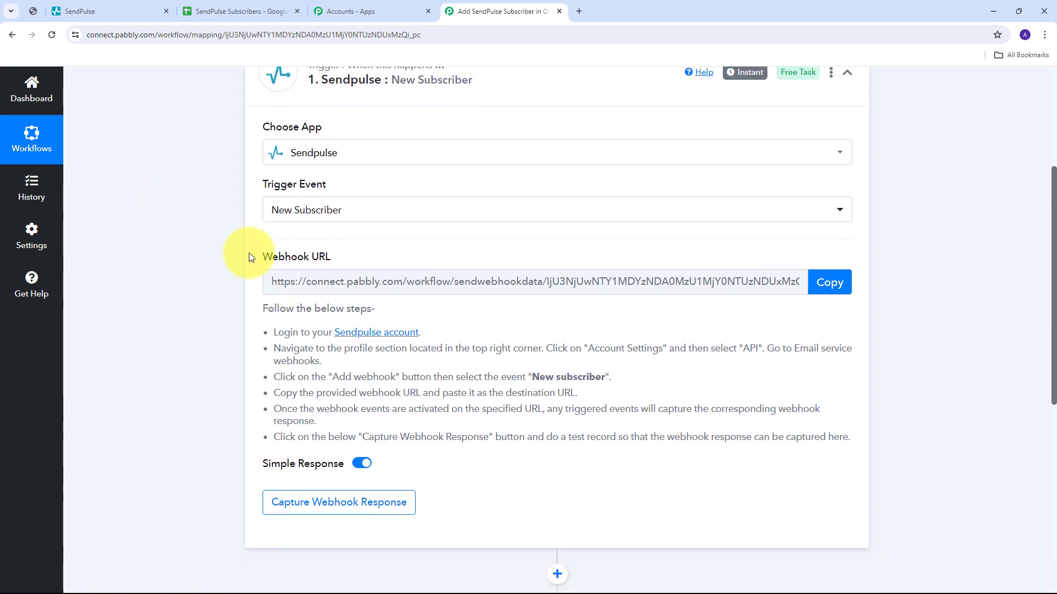
left_click_drag(249, 254, 408, 253)
mouse_move(309, 260)
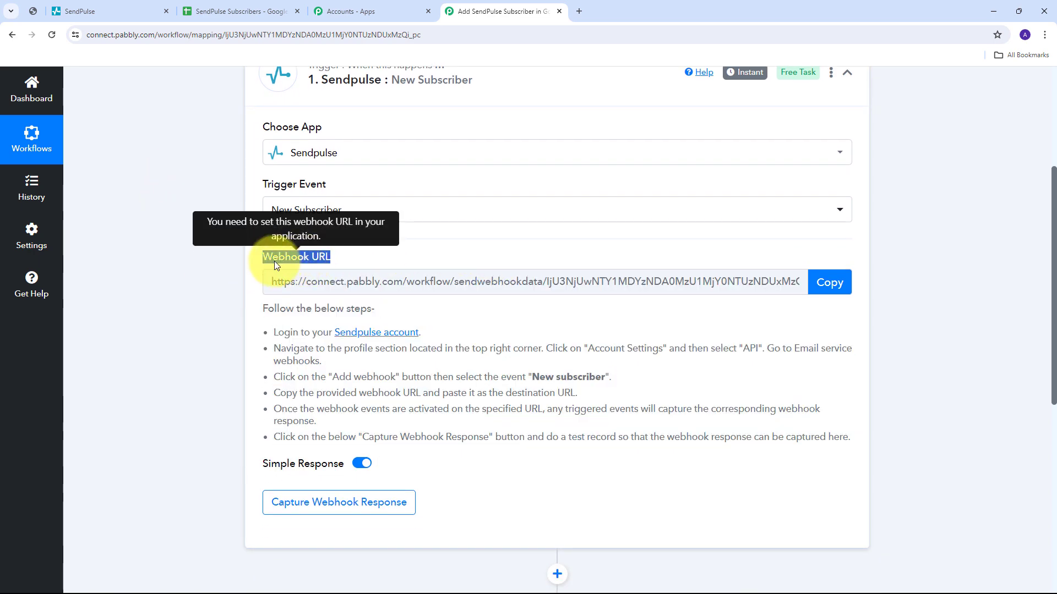
scroll(342, 114, "up", 1)
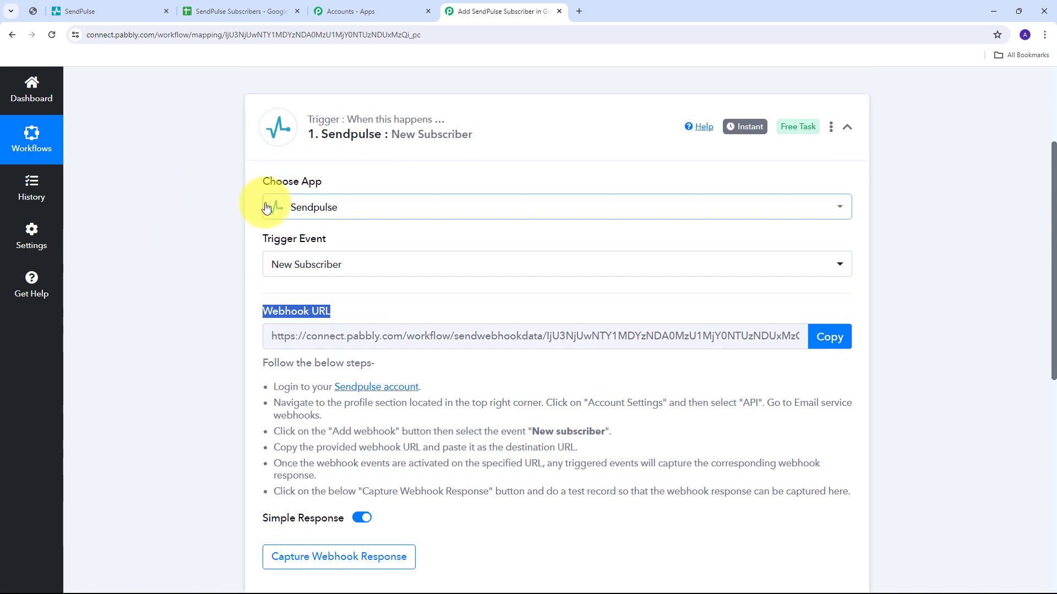
scroll(258, 198, "down", 1)
left_click_drag(274, 328, 857, 440)
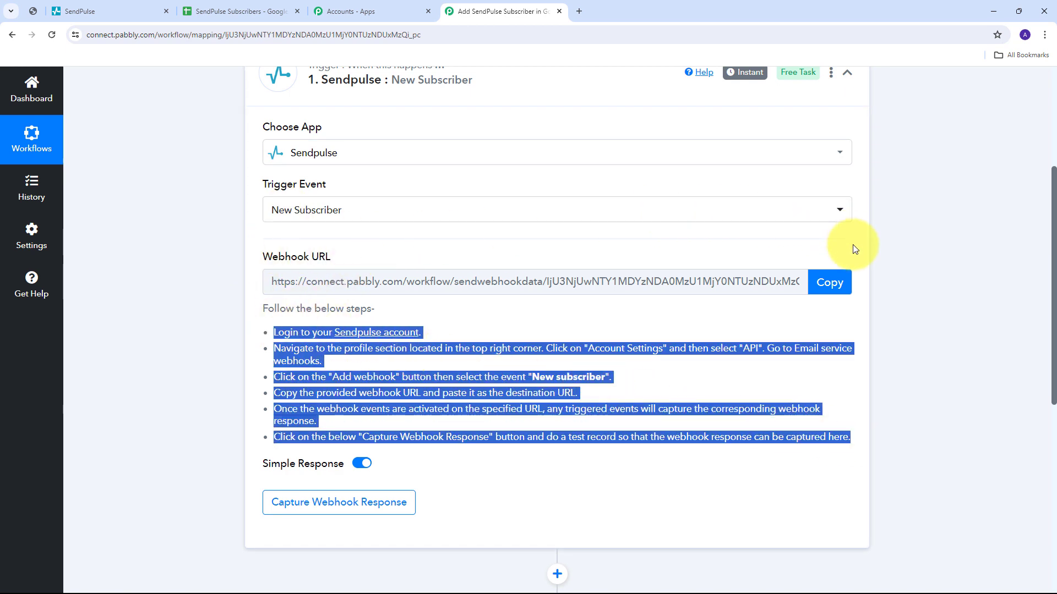
left_click(818, 274)
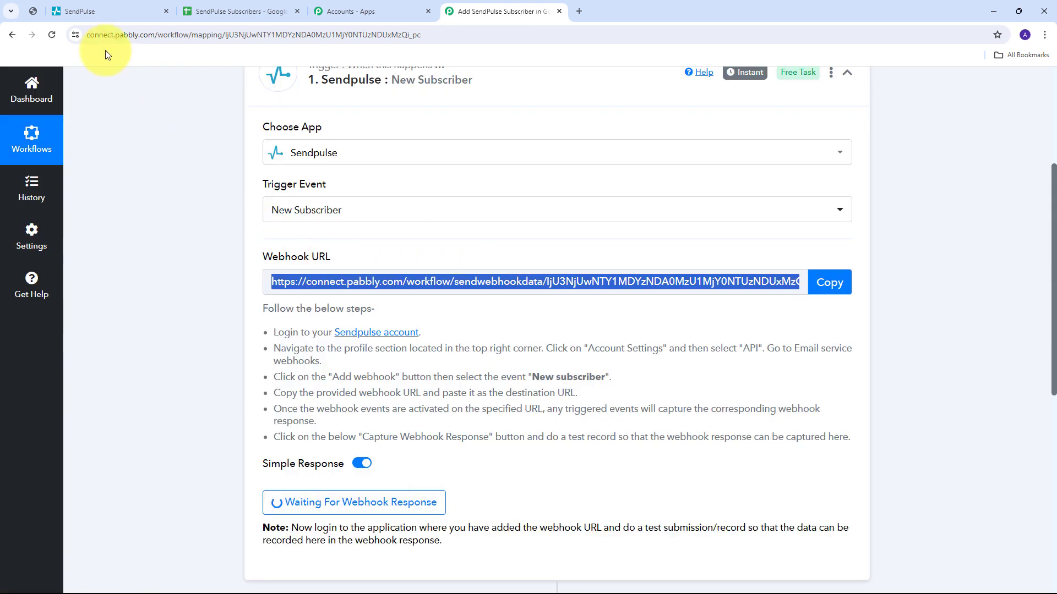
left_click(96, 16)
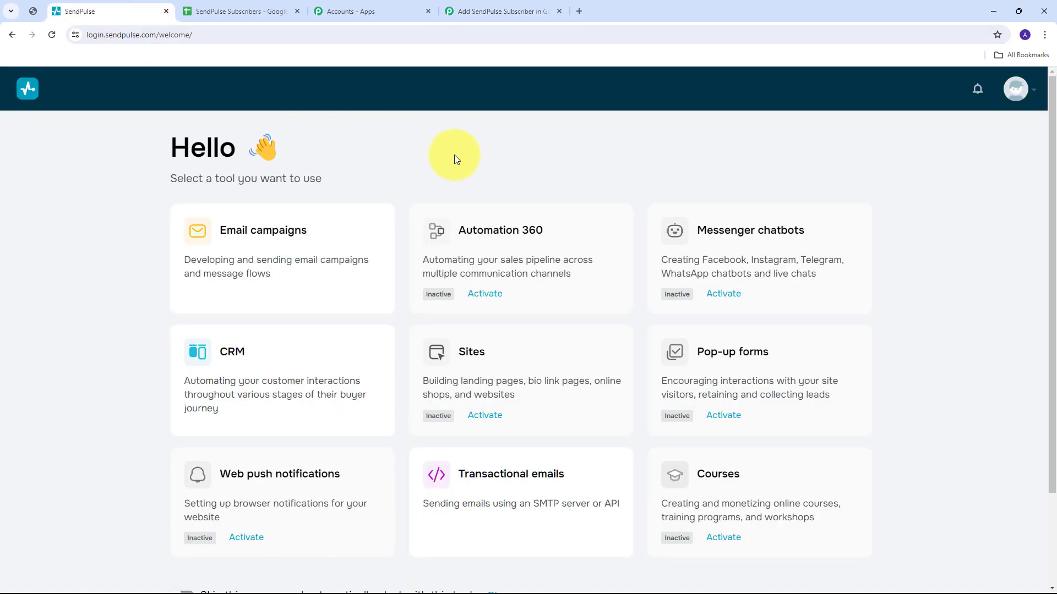
Open the API section of SendPulse Account settings down to Email service webhooks.
left_click(1015, 88)
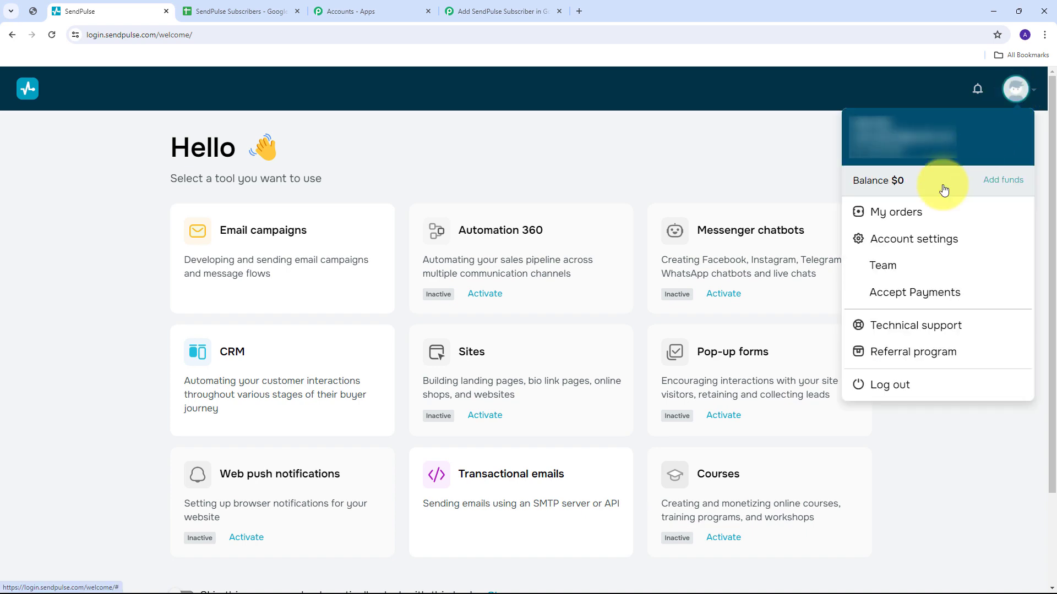
left_click(915, 243)
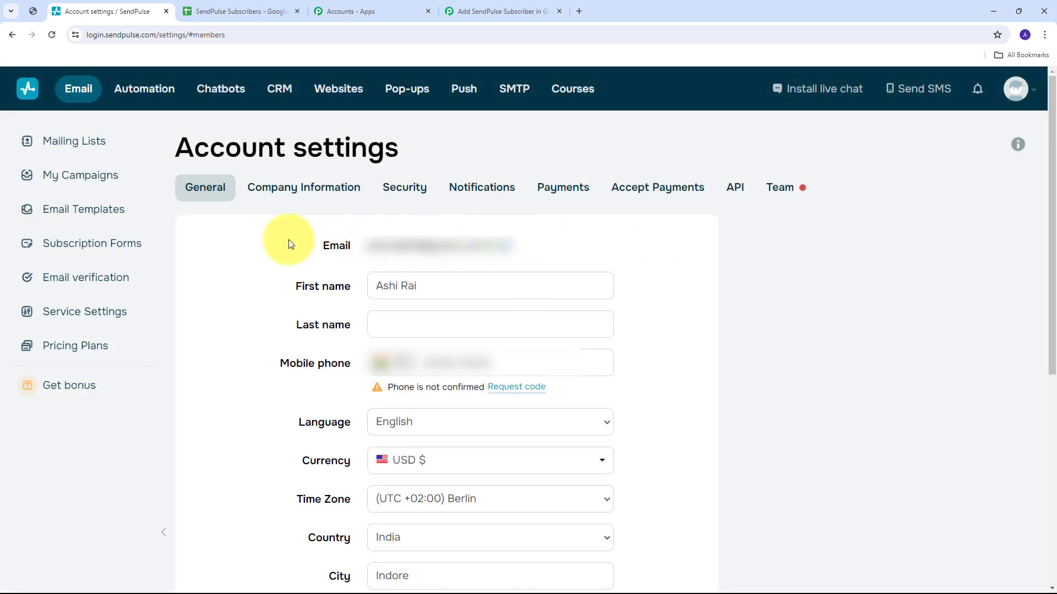
left_click(734, 194)
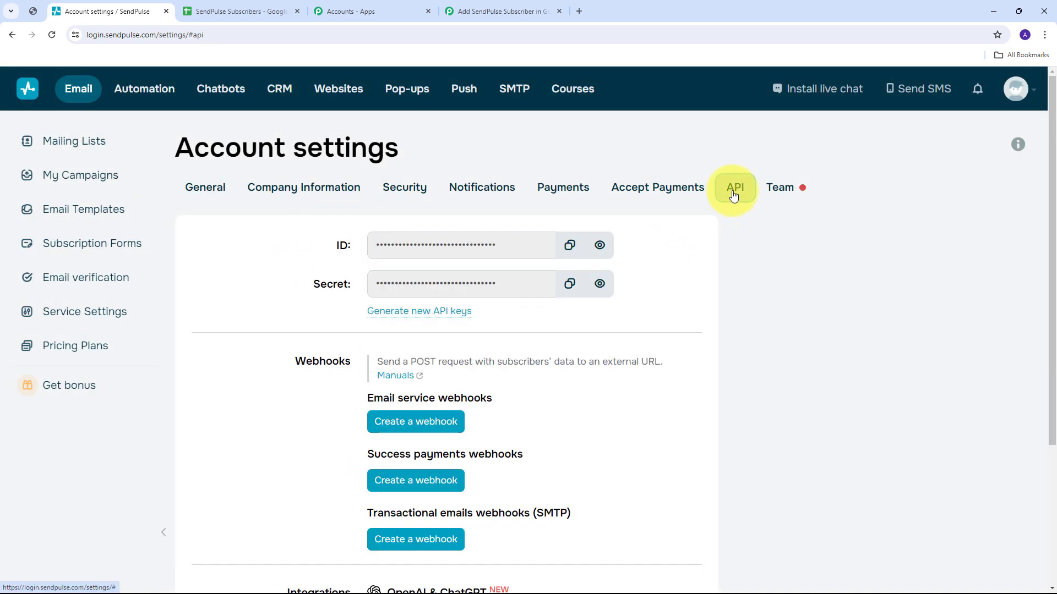
scroll(640, 267, "down", 1)
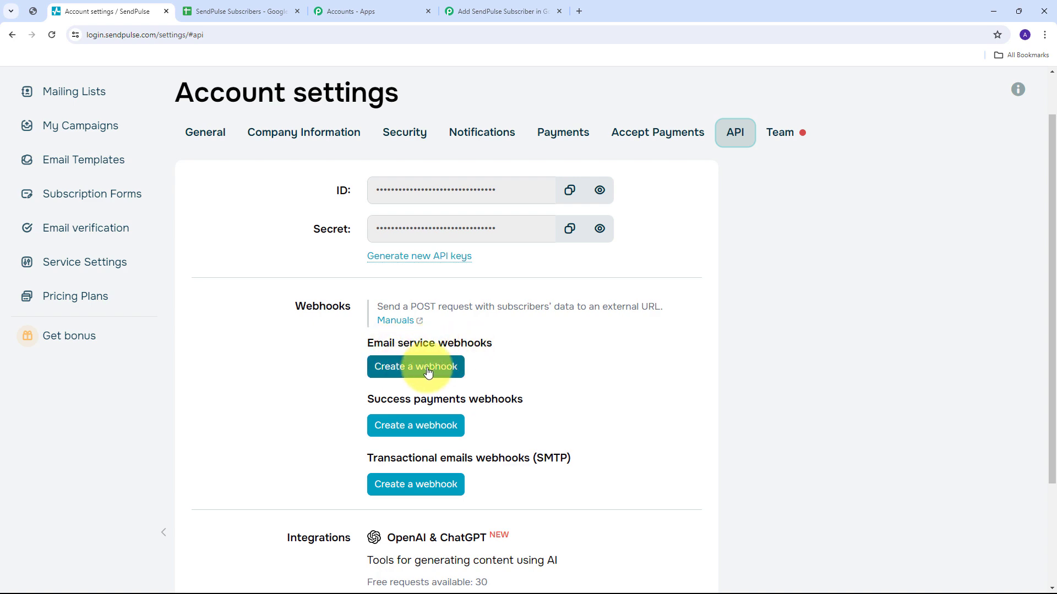
Add an Email service webhook for New subscriber using the pasted Pabbly webhook URL.
left_click(402, 372)
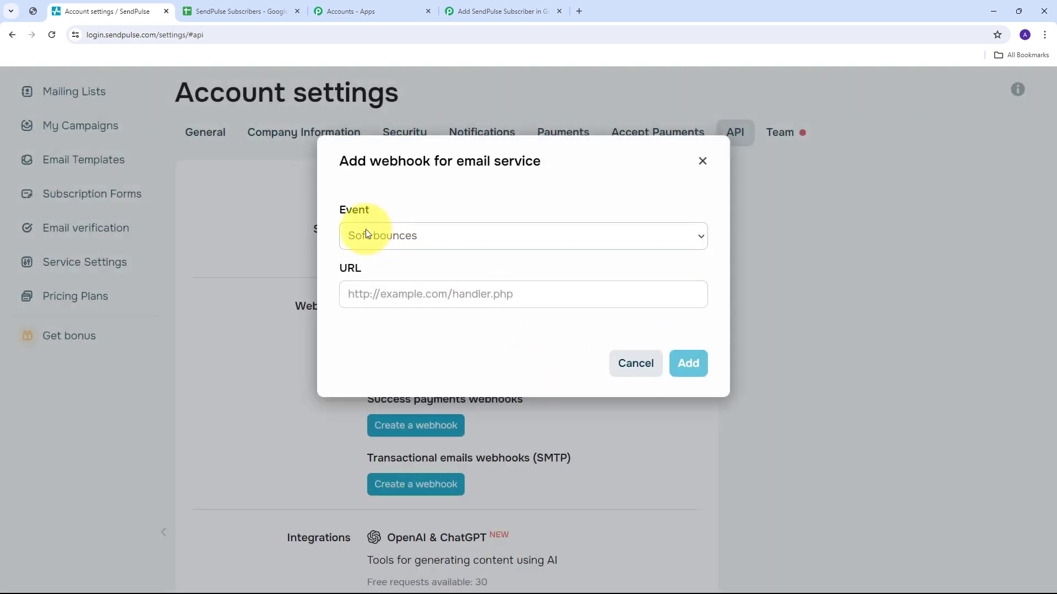
left_click(492, 243)
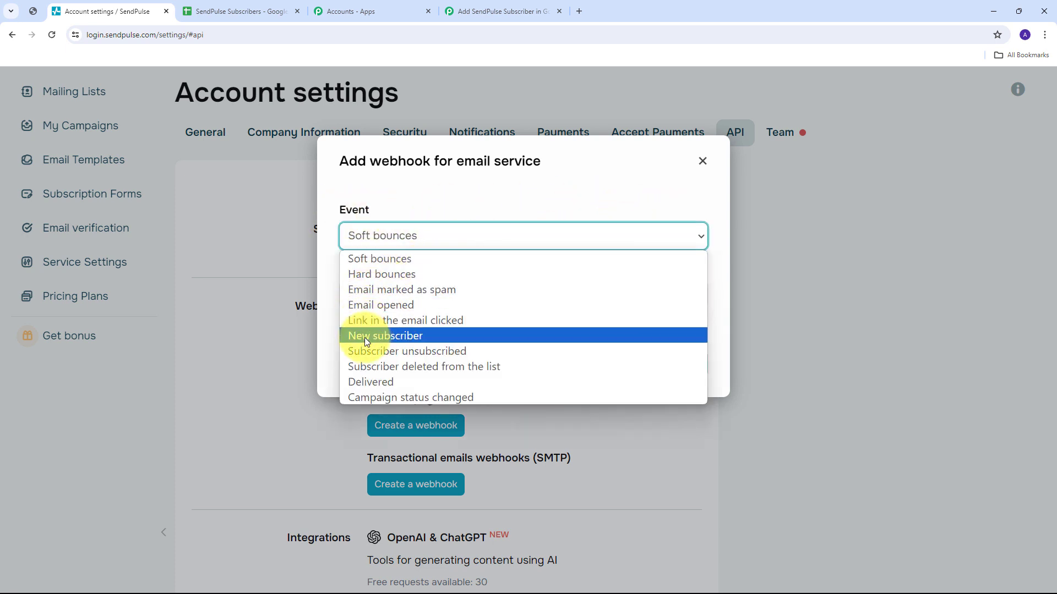
left_click(394, 337)
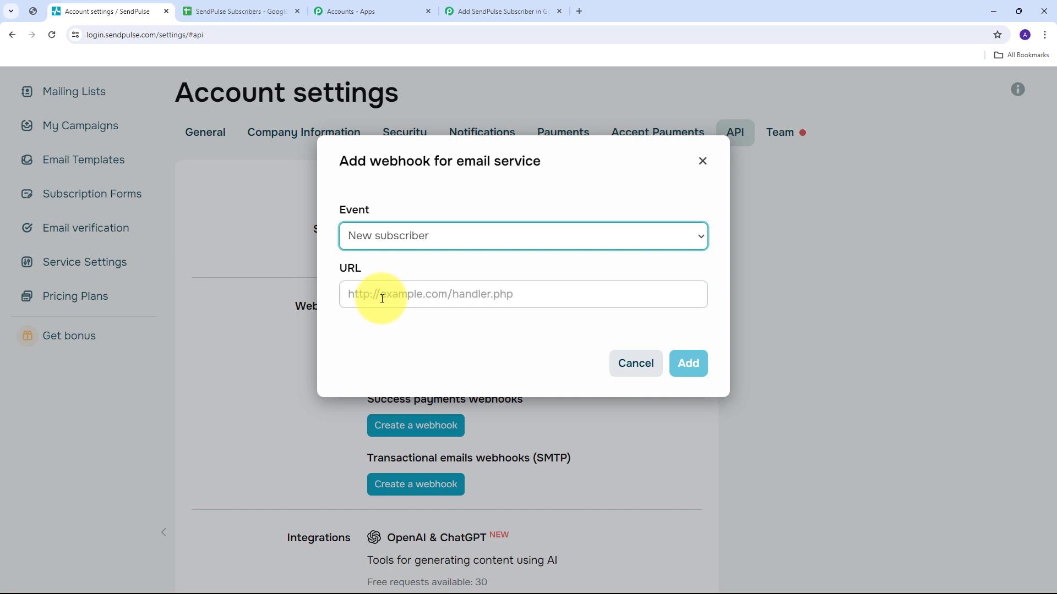
left_click(382, 298)
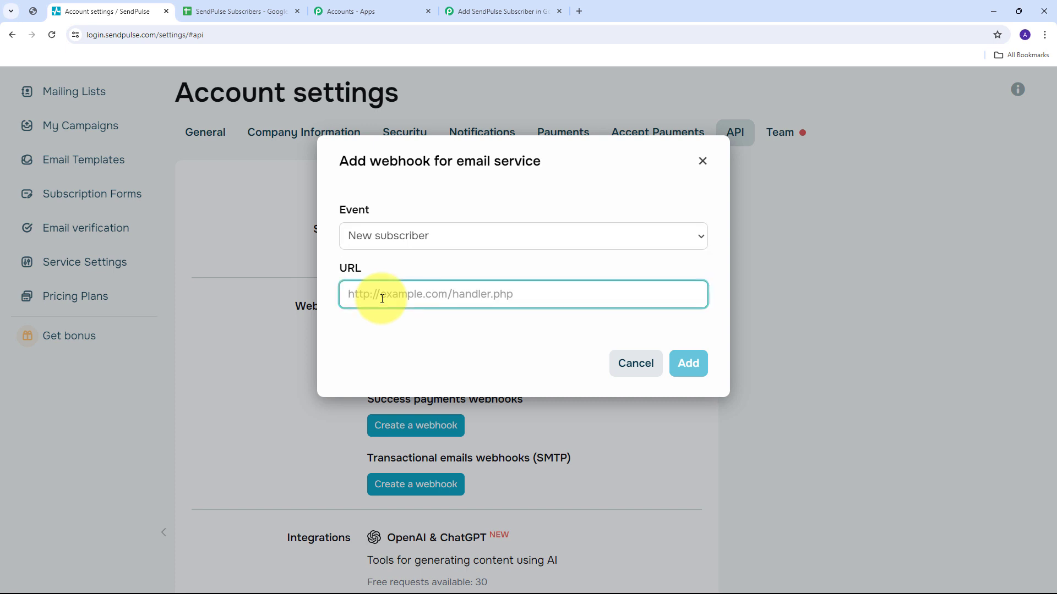
key("ctrl+v")
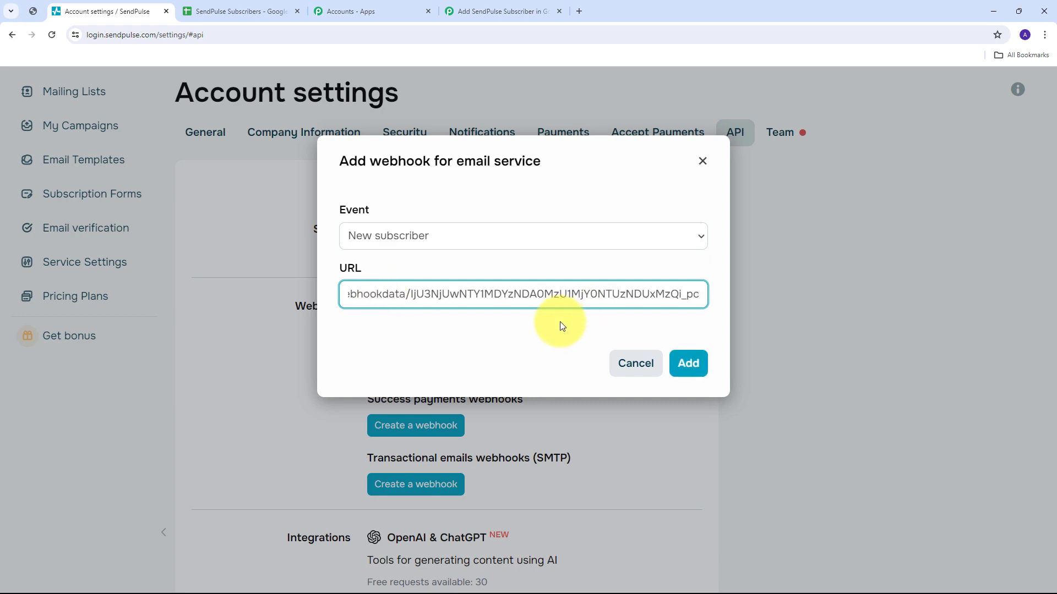
left_click(688, 363)
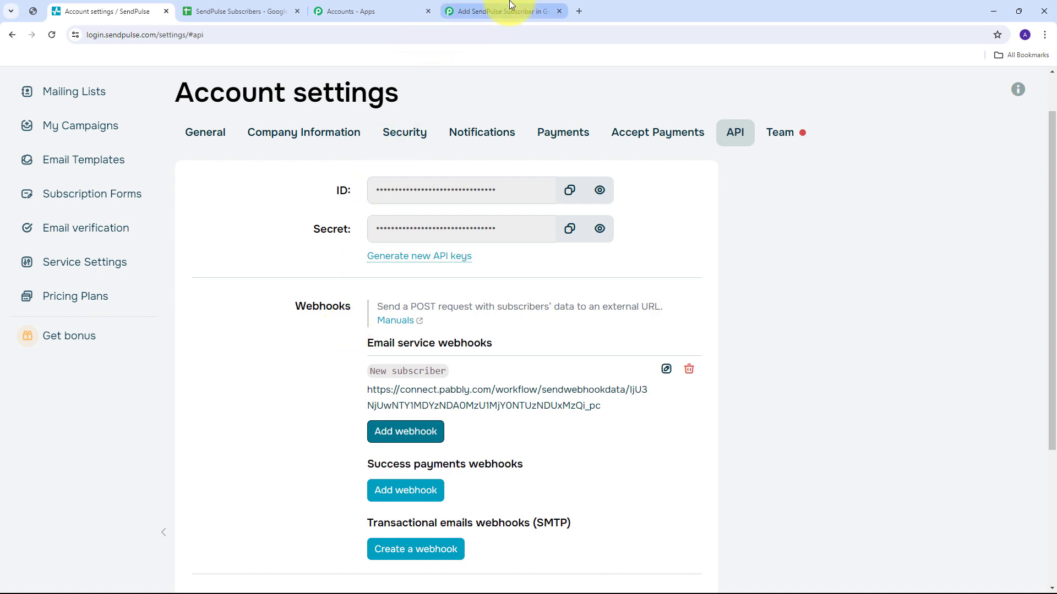
Back in the Pabbly workflow, request a Re-Capture of the webhook response.
left_click(493, 11)
scroll(444, 332, "down", 3)
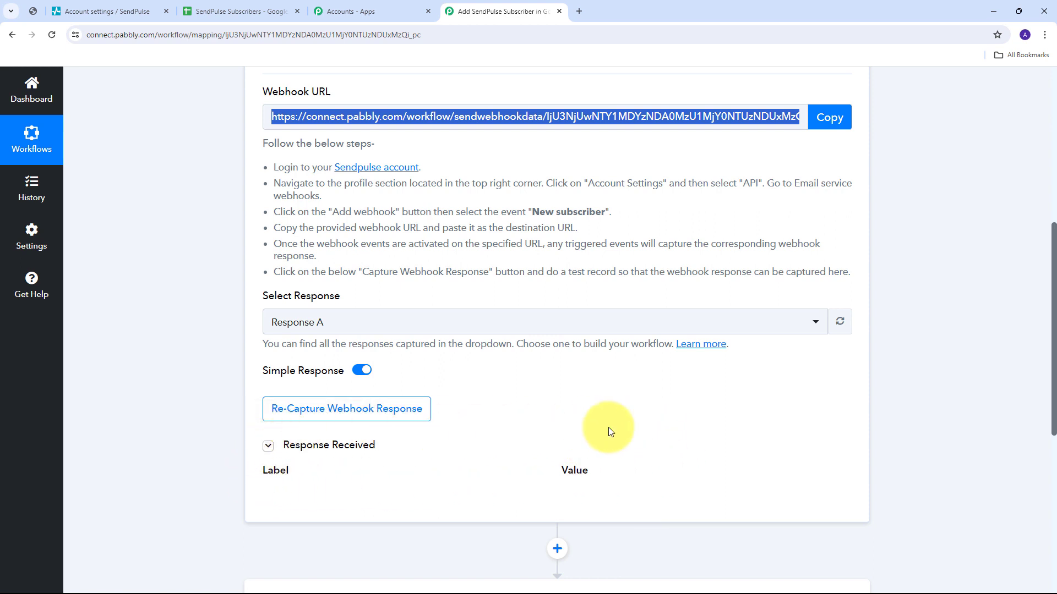
left_click(356, 418)
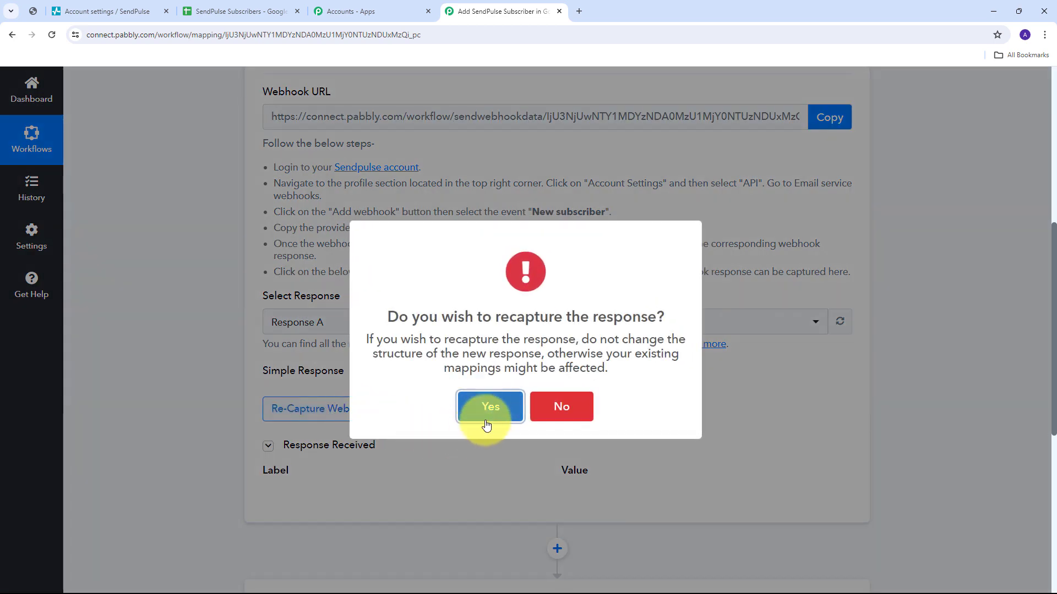
Confirm the webhook recapture and switch to the SendPulse subscribe form page.
left_click(489, 414)
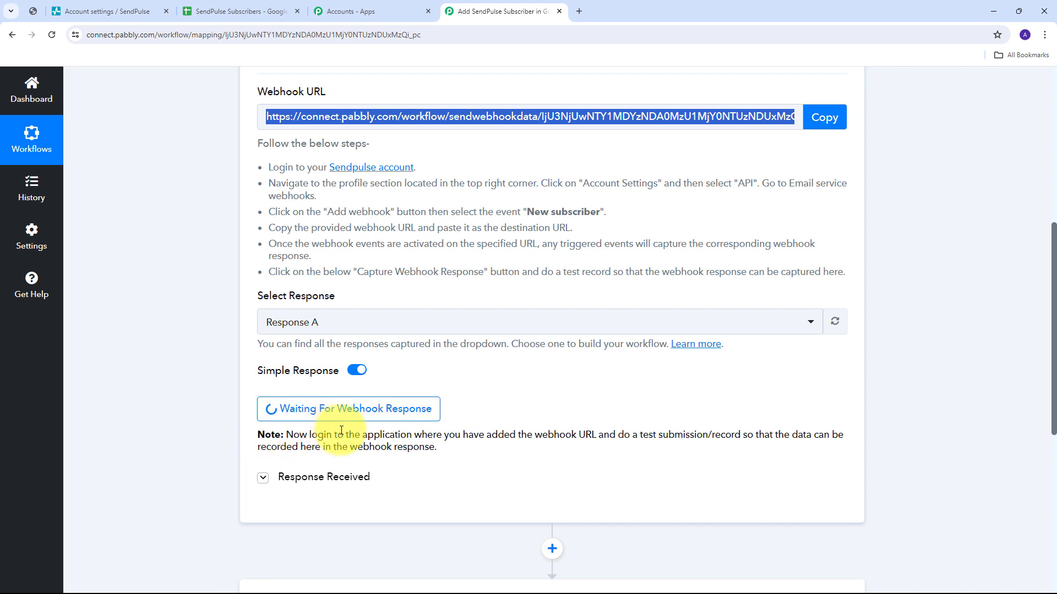
left_click(33, 11)
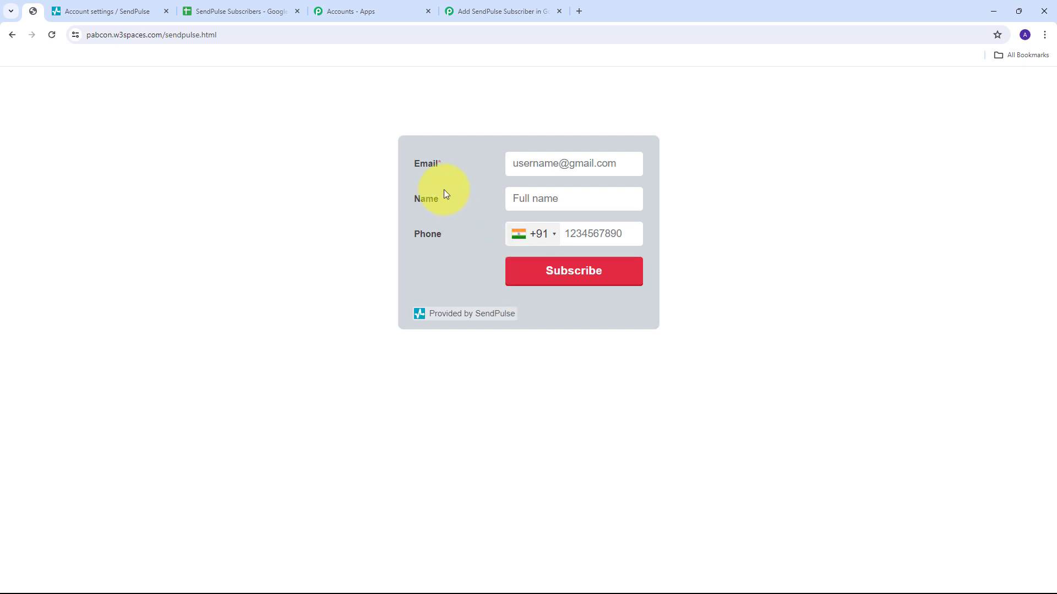
Fill the SendPulse form with the pasted test e-mail, a test name and phone number, and subscribe.
left_click(550, 162)
key("ctrl+v")
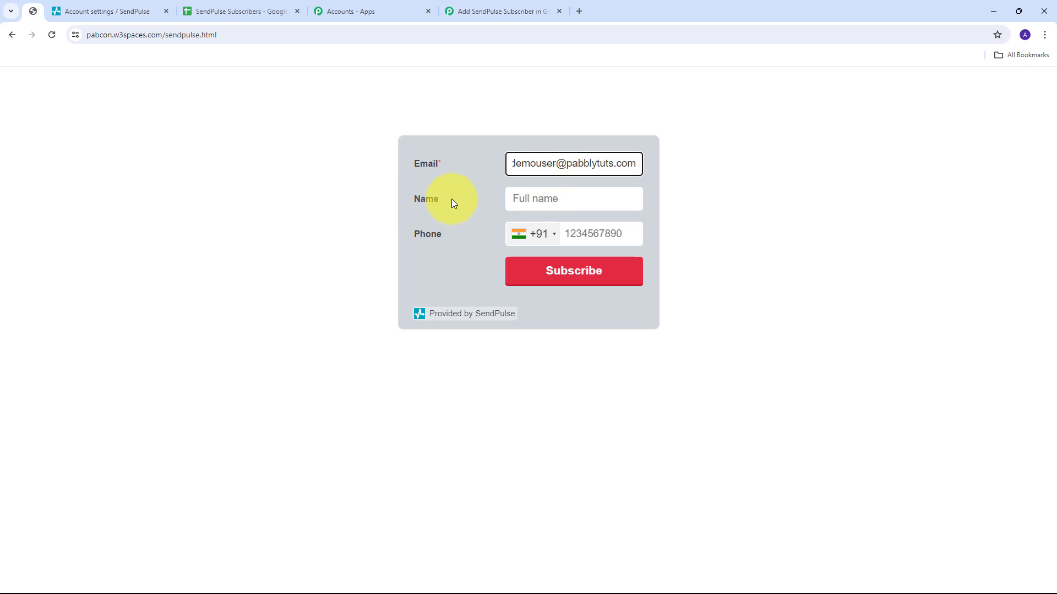
left_click(539, 208)
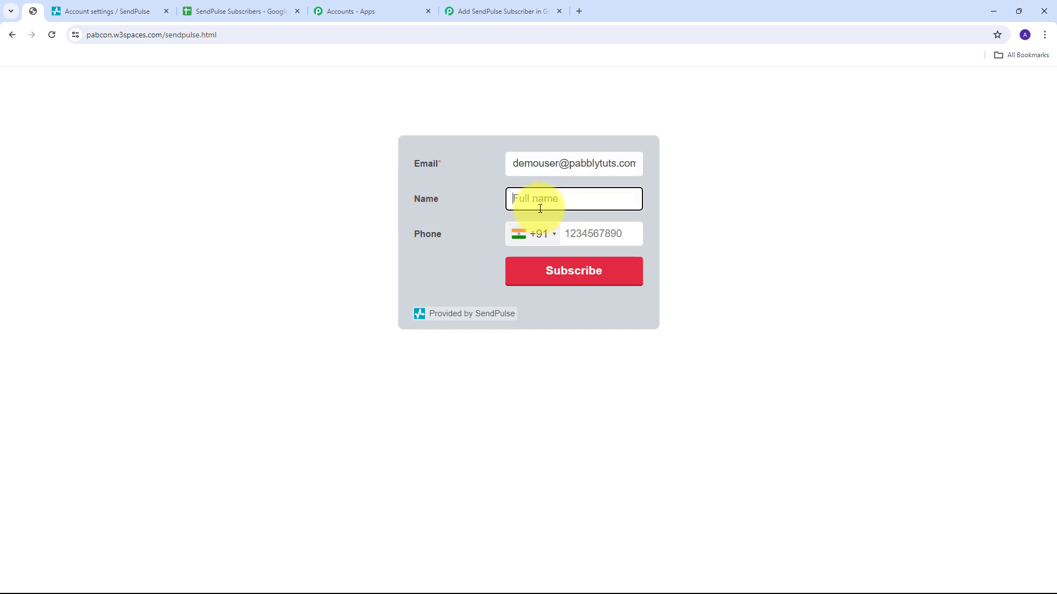
type("Demo User")
key("Tab")
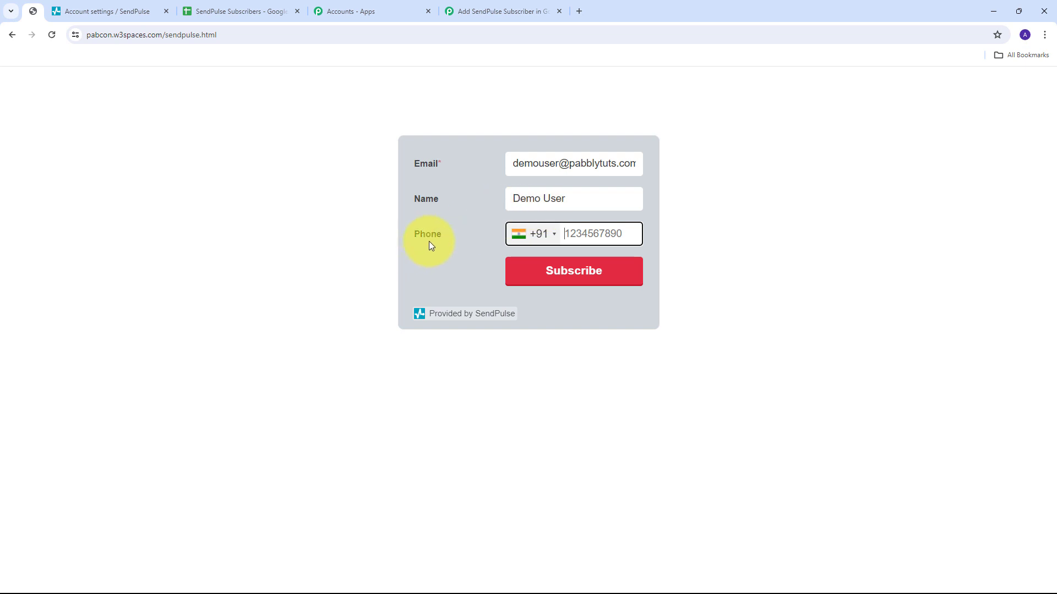
type("9898989898")
left_click(574, 280)
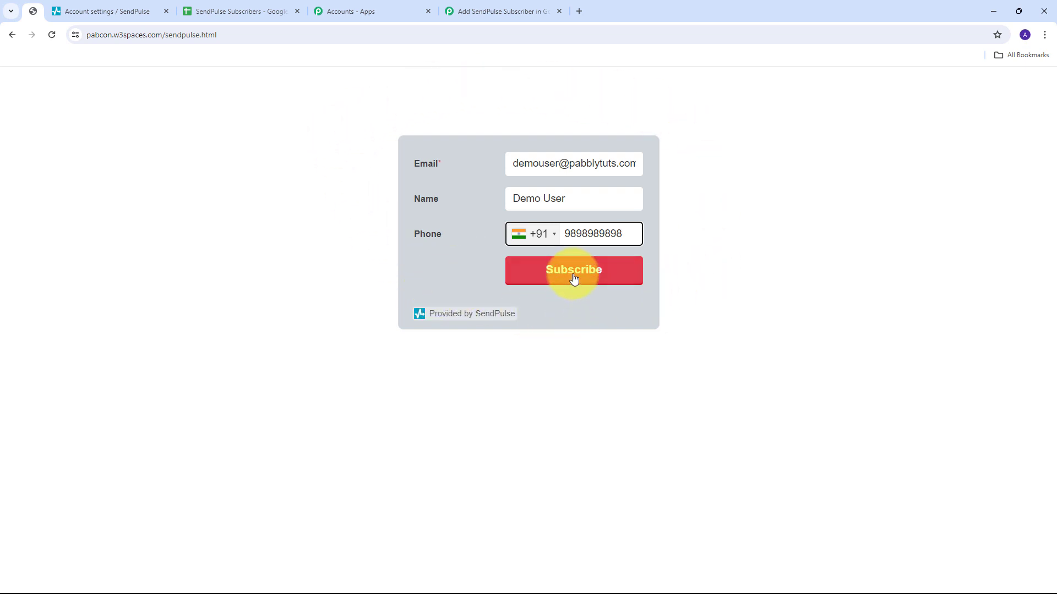
left_click(574, 279)
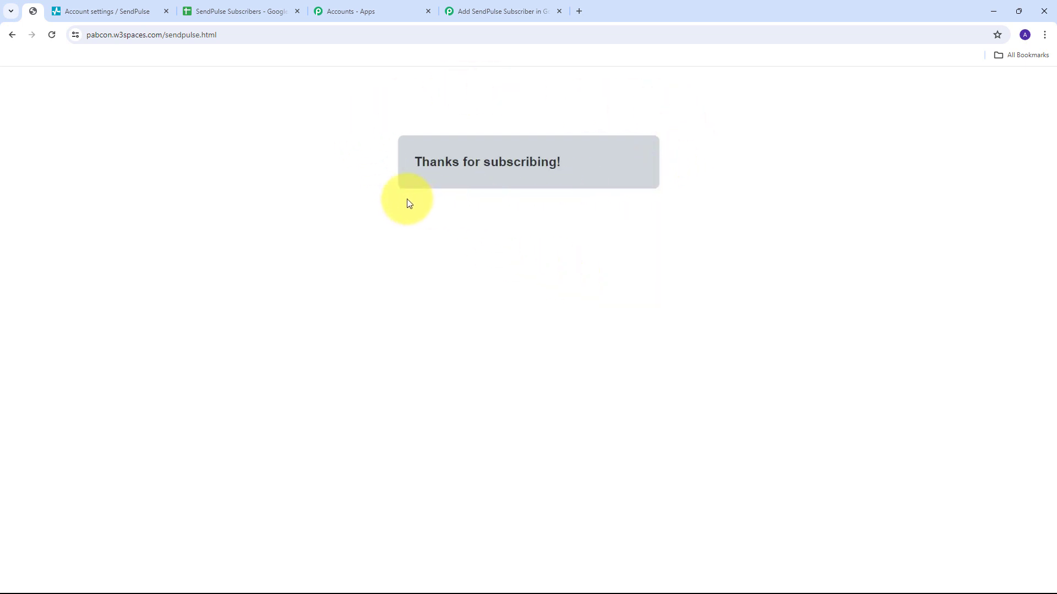
Scroll through Pabbly's Response B to check the captured phone, email and name values.
left_click(496, 11)
scroll(868, 220, "down", 4)
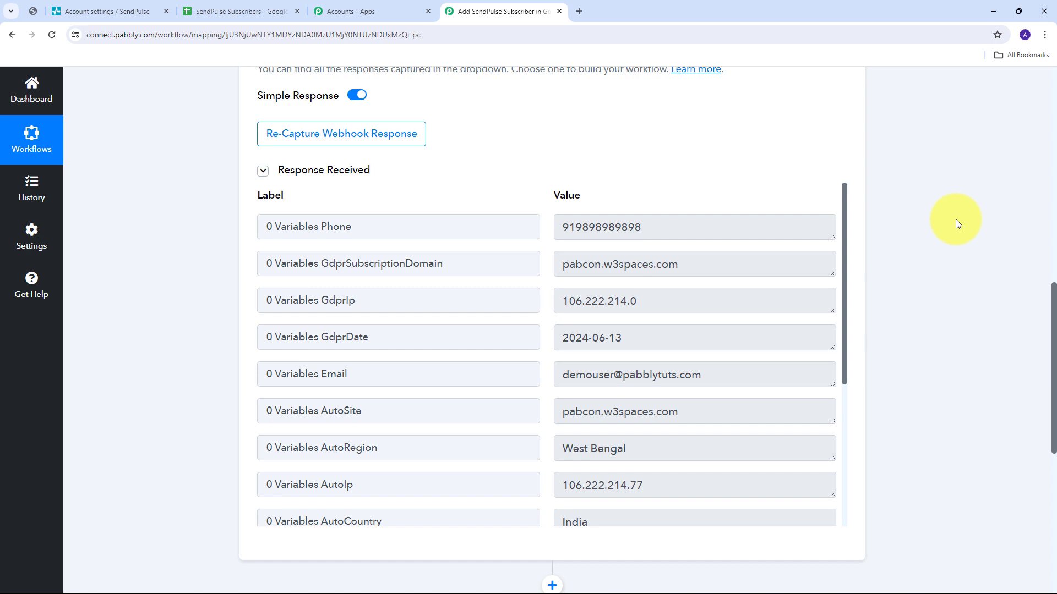
scroll(530, 297, "up", 1)
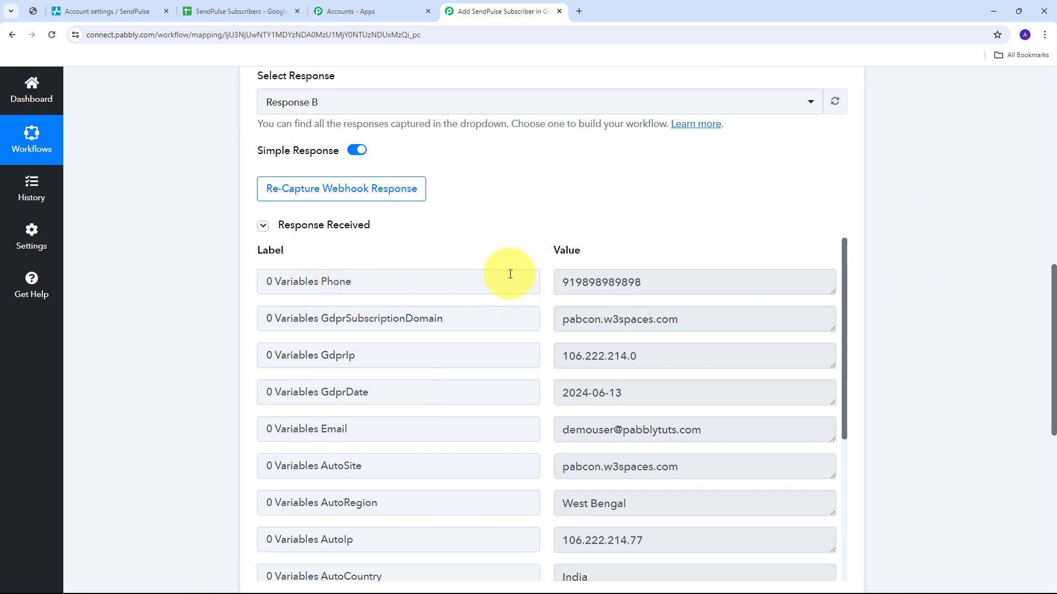
left_click_drag(754, 280, 434, 272)
scroll(431, 309, "down", 1)
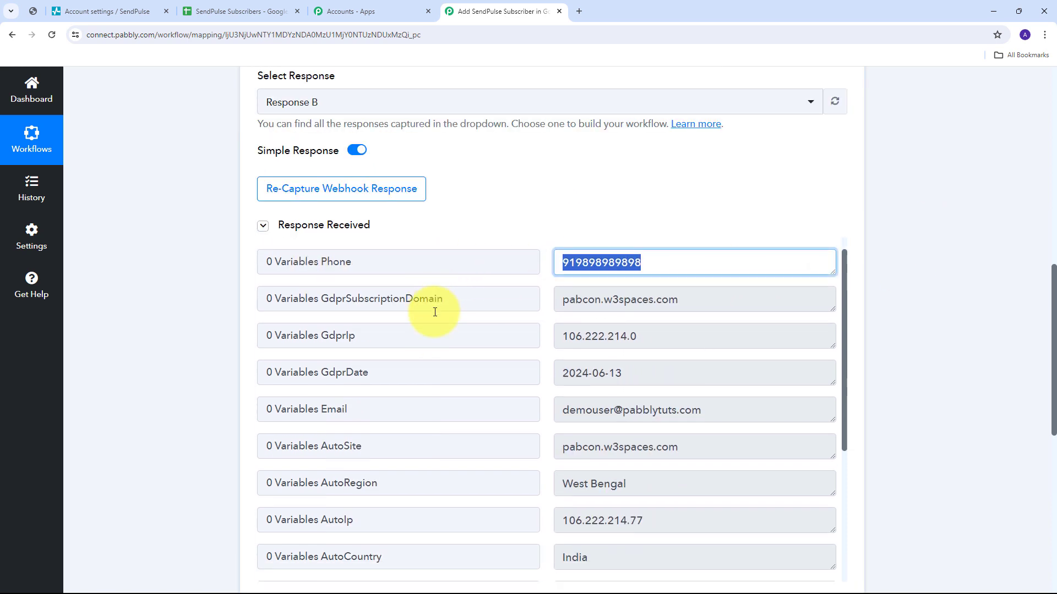
left_click_drag(766, 377, 544, 374)
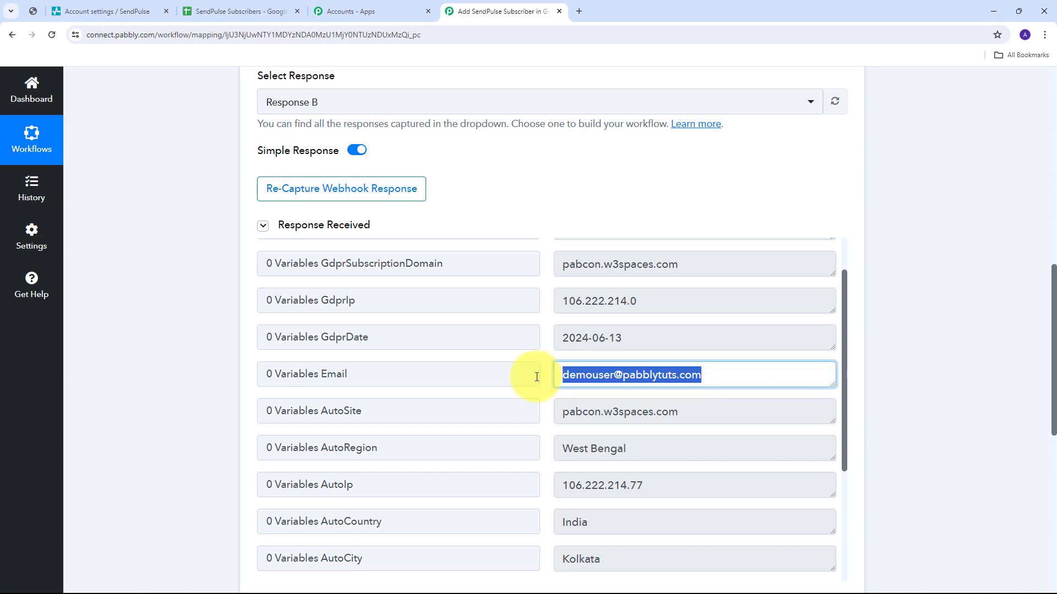
scroll(713, 380, "down", 3)
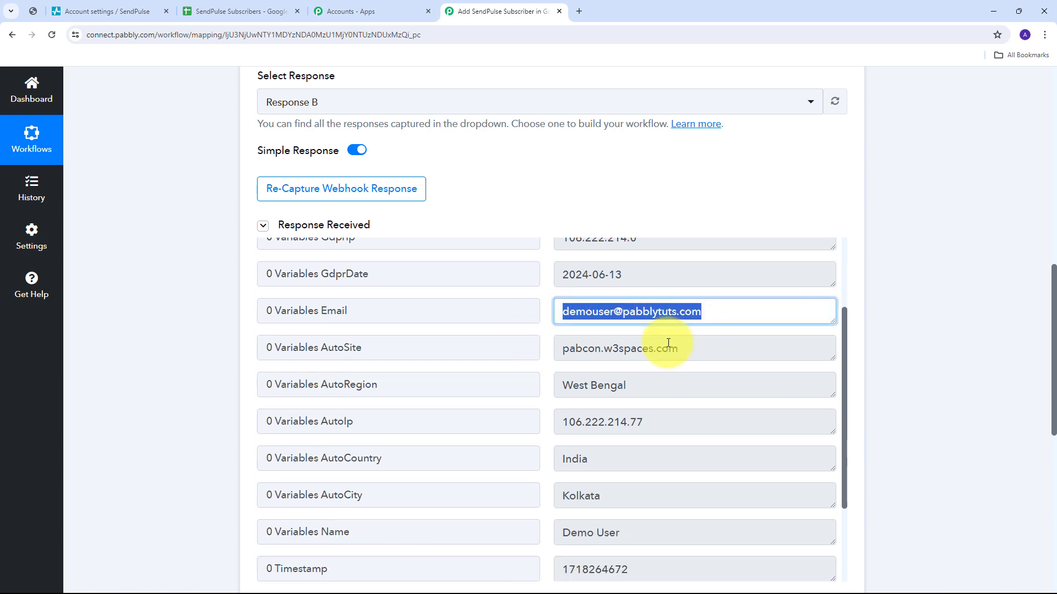
left_click_drag(696, 419, 521, 432)
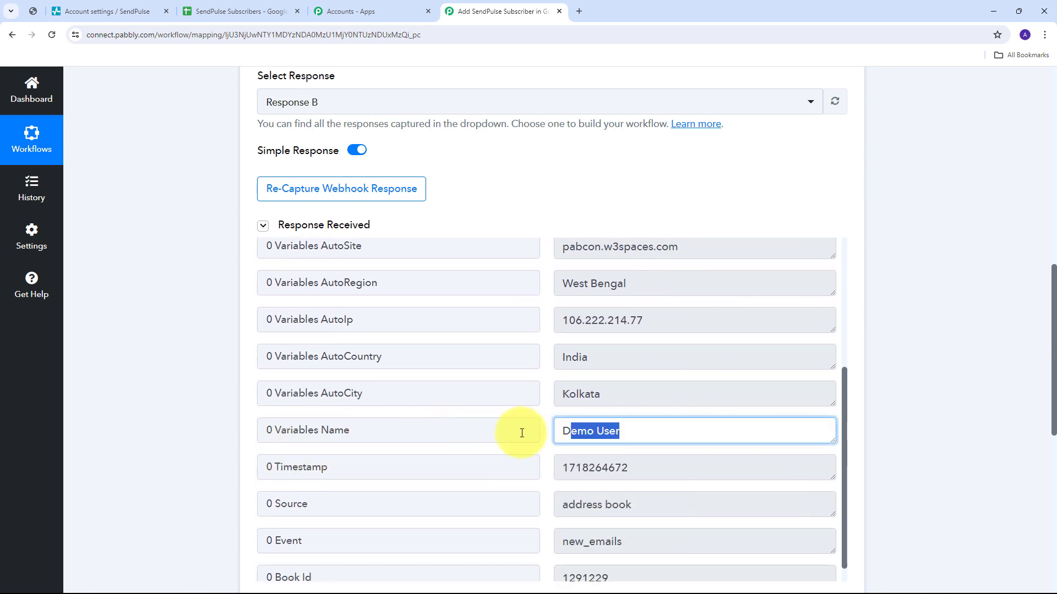
scroll(530, 424, "up", 3)
scroll(525, 407, "up", 1)
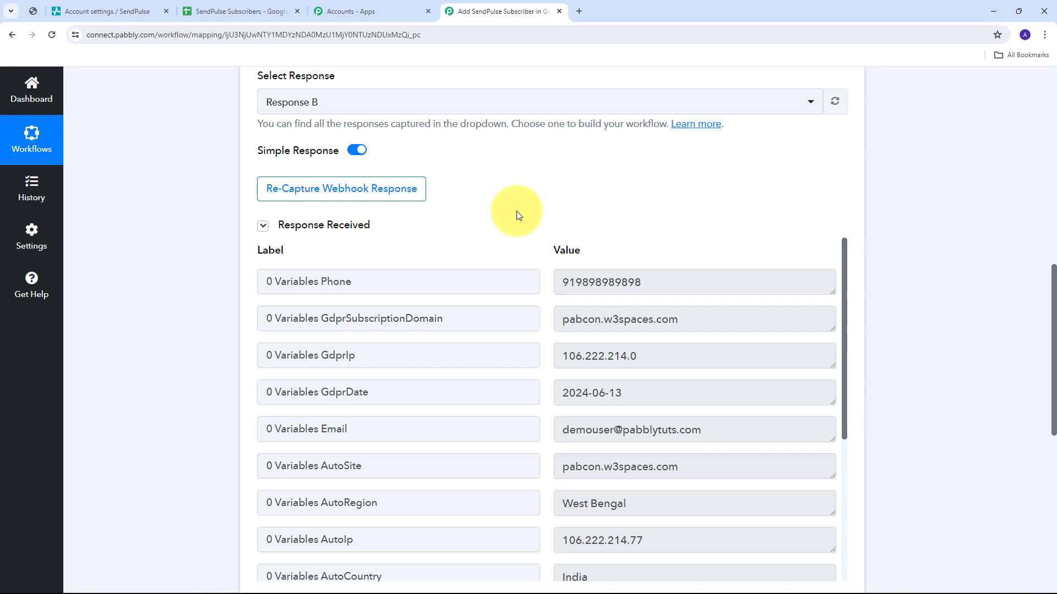
Open the Hotleads mailing list in SendPulse and inspect the new contact's phone and details.
left_click(85, 7)
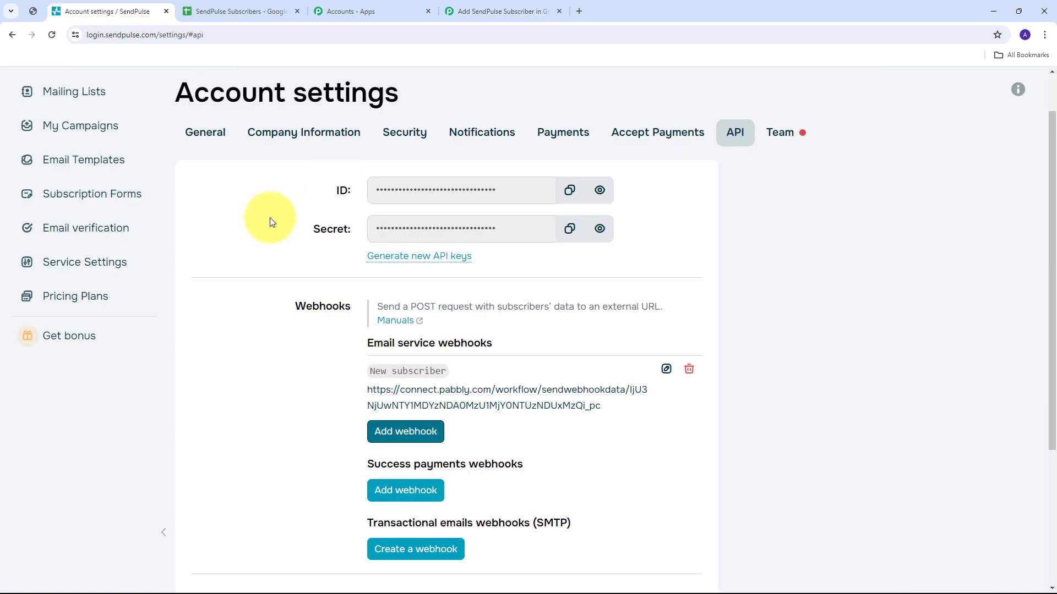
left_click(82, 101)
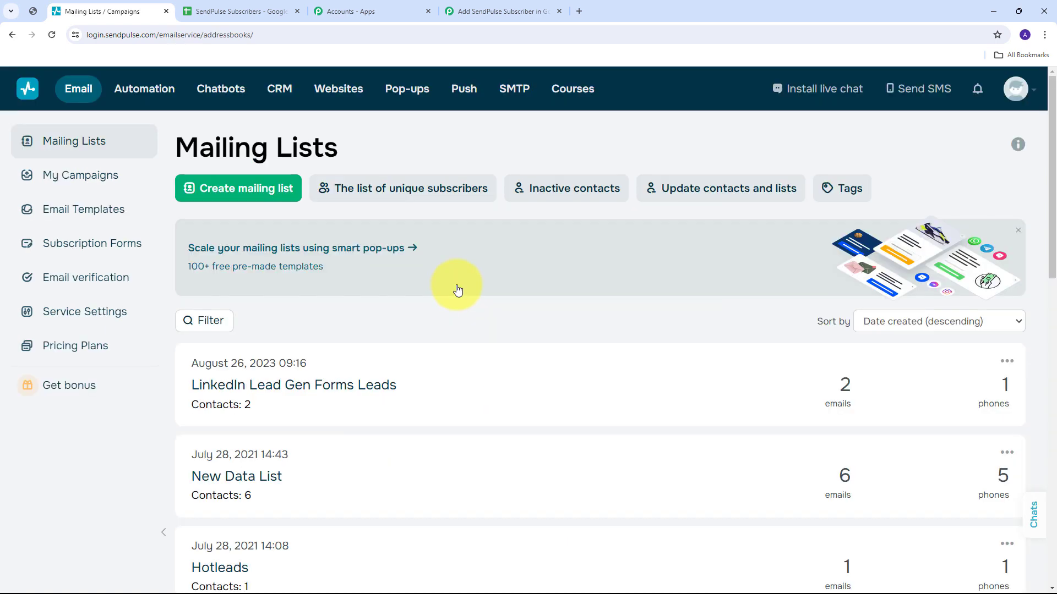
scroll(455, 288, "down", 2)
scroll(456, 285, "down", 3)
scroll(457, 285, "down", 6)
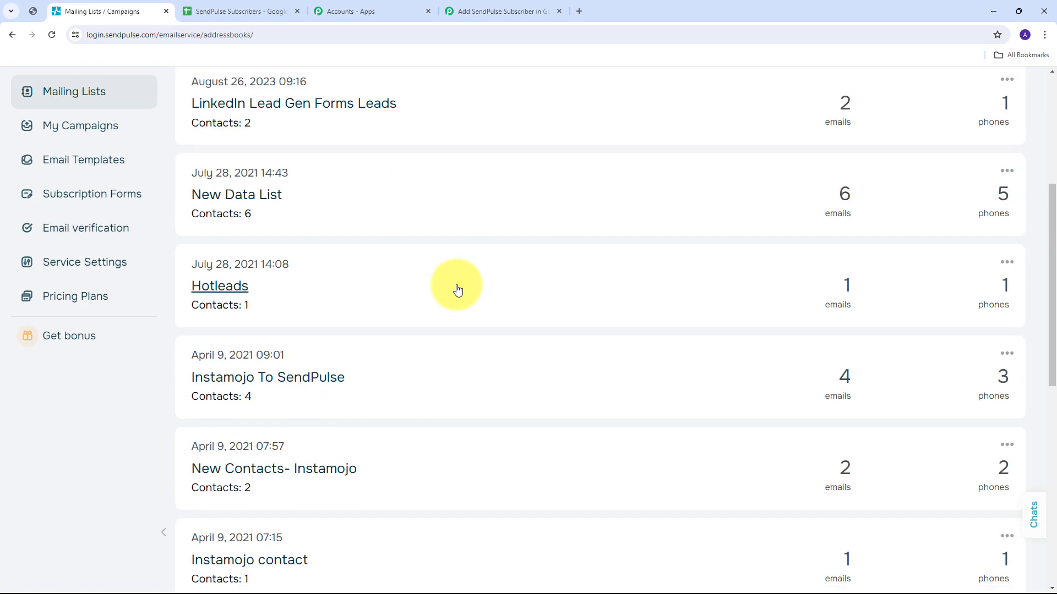
scroll(456, 288, "down", 4)
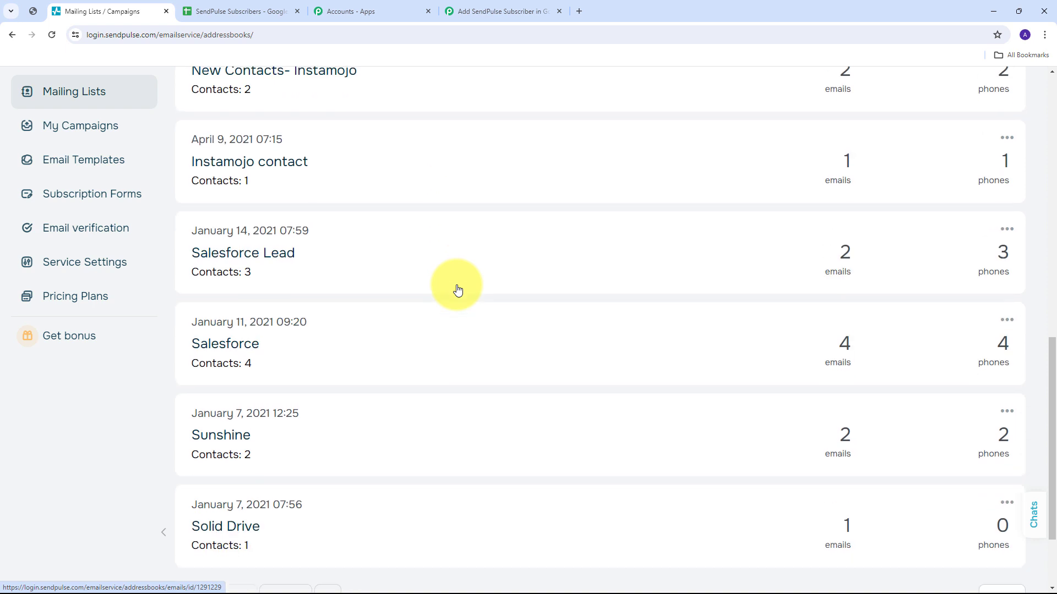
scroll(527, 280, "up", 8)
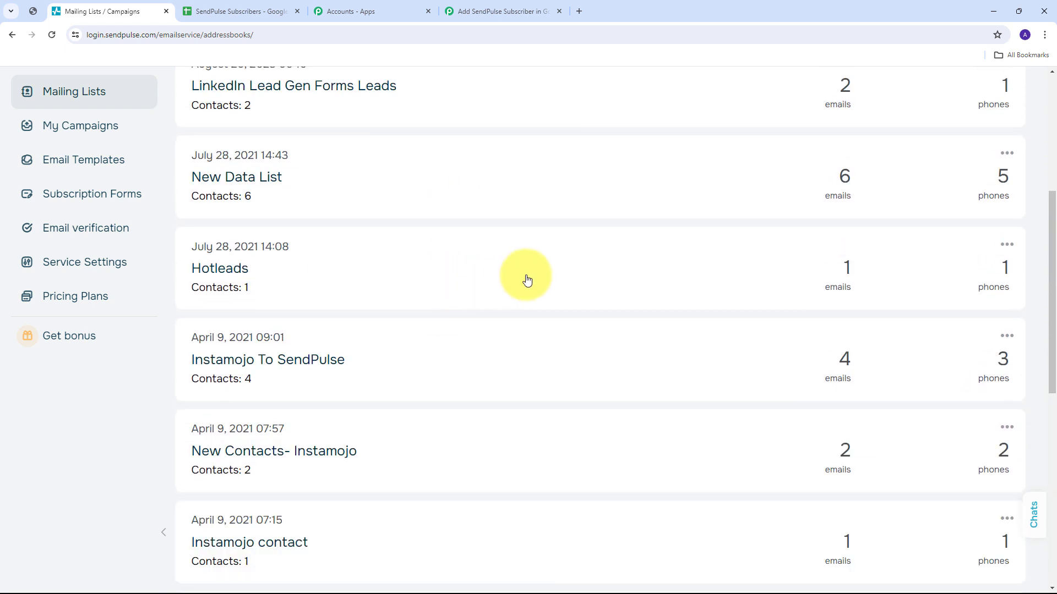
left_click(222, 275)
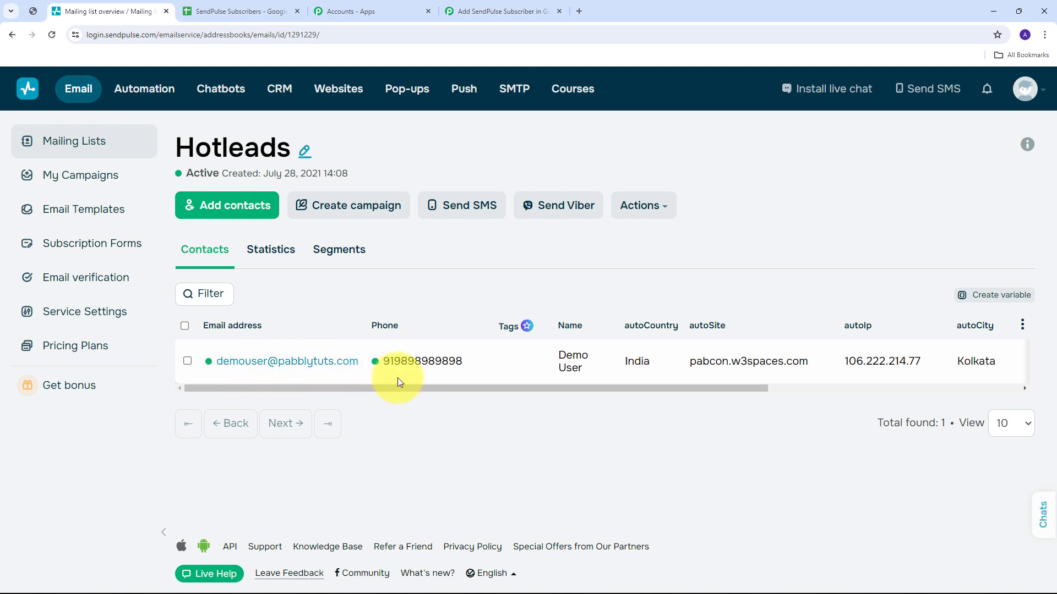
left_click_drag(378, 358, 490, 361)
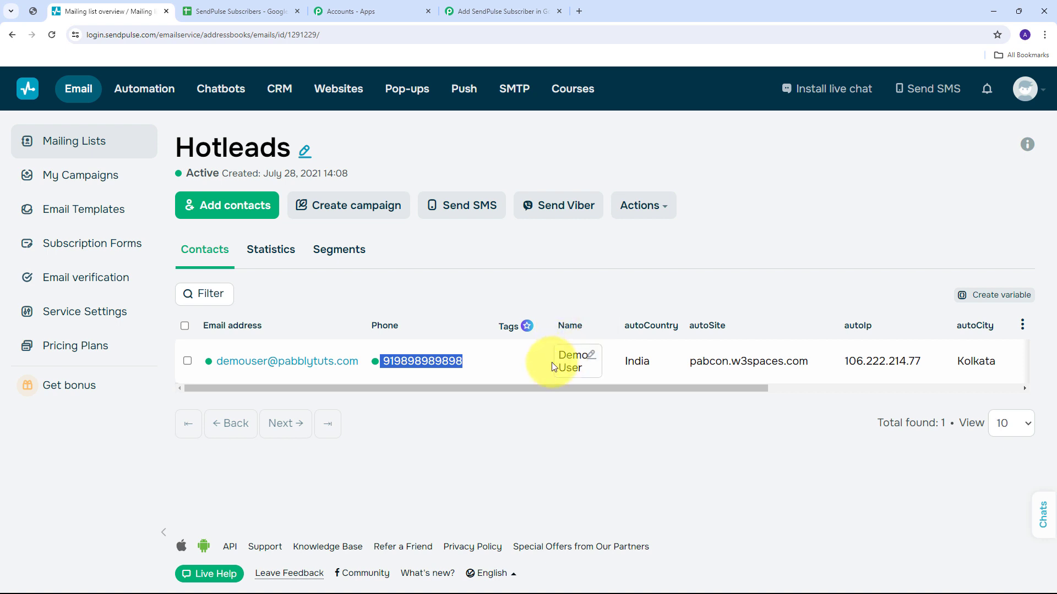
left_click(440, 421)
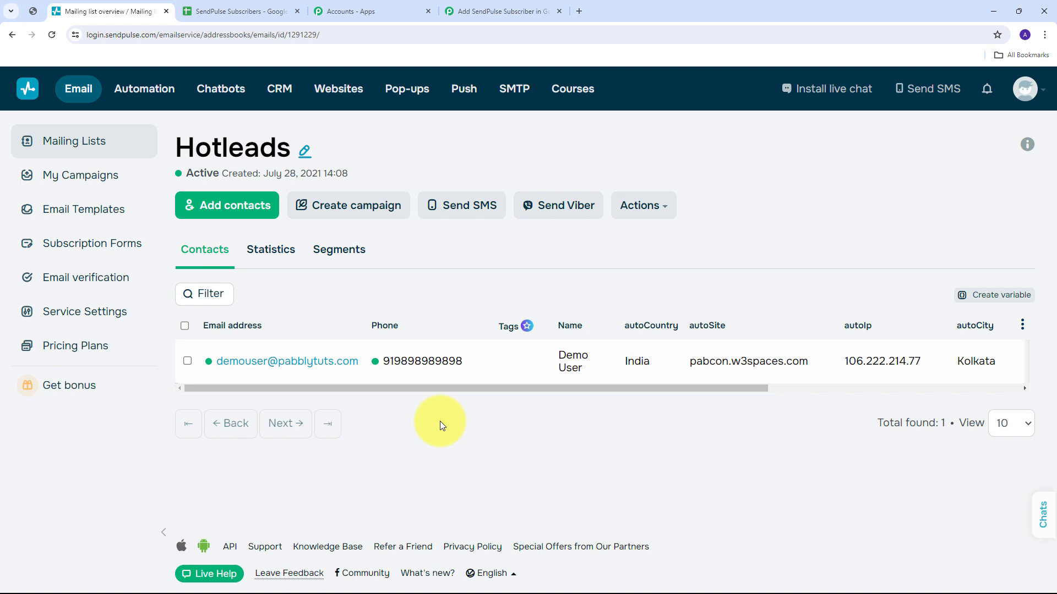
Set workflow step 2 to the Google Sheets app with the Add New Row action event.
left_click(482, 10)
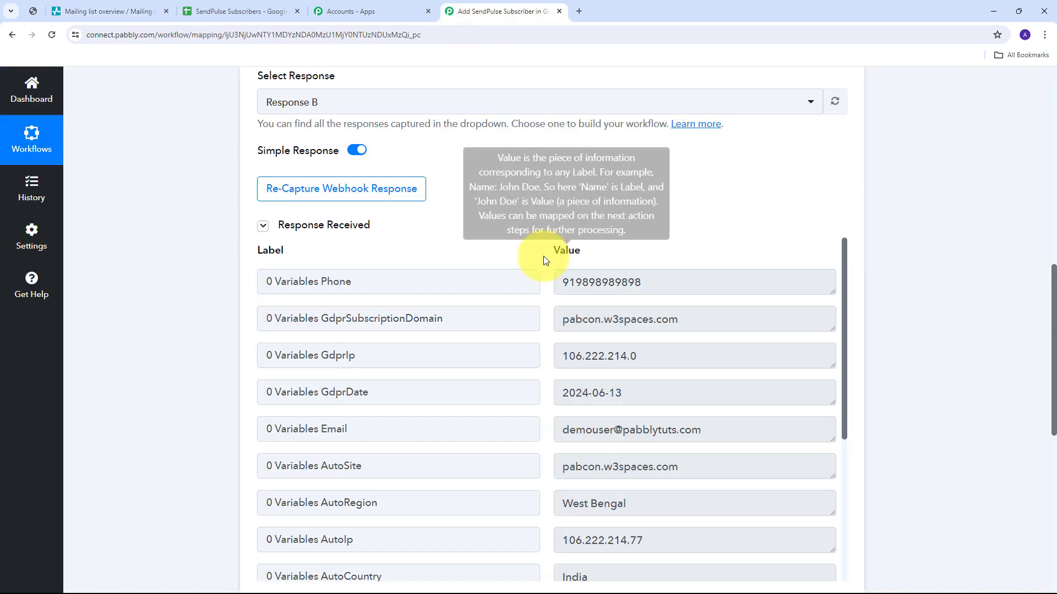
scroll(624, 264, "down", 3)
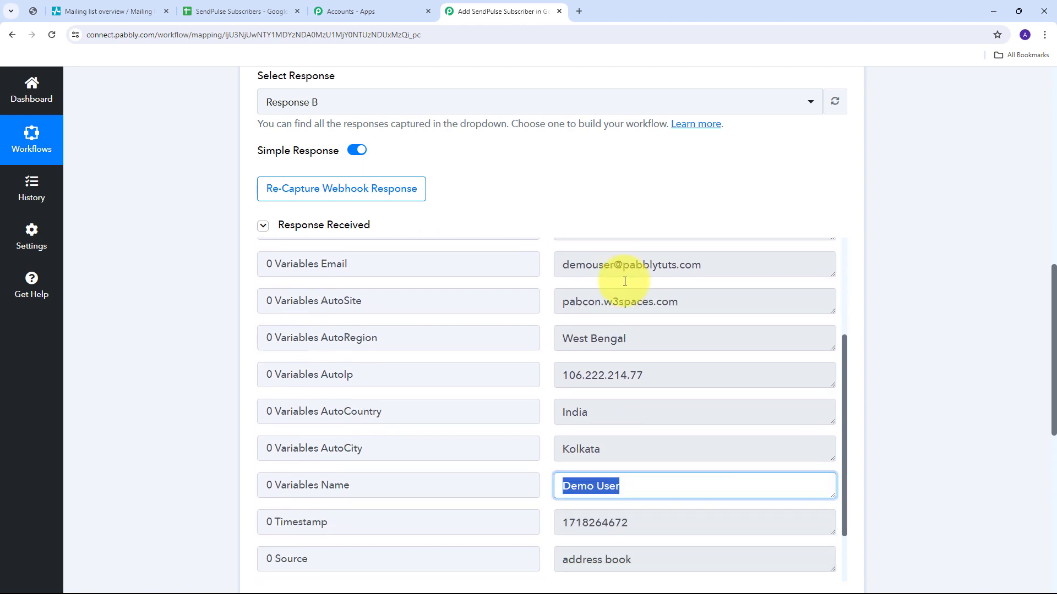
scroll(625, 281, "down", 3)
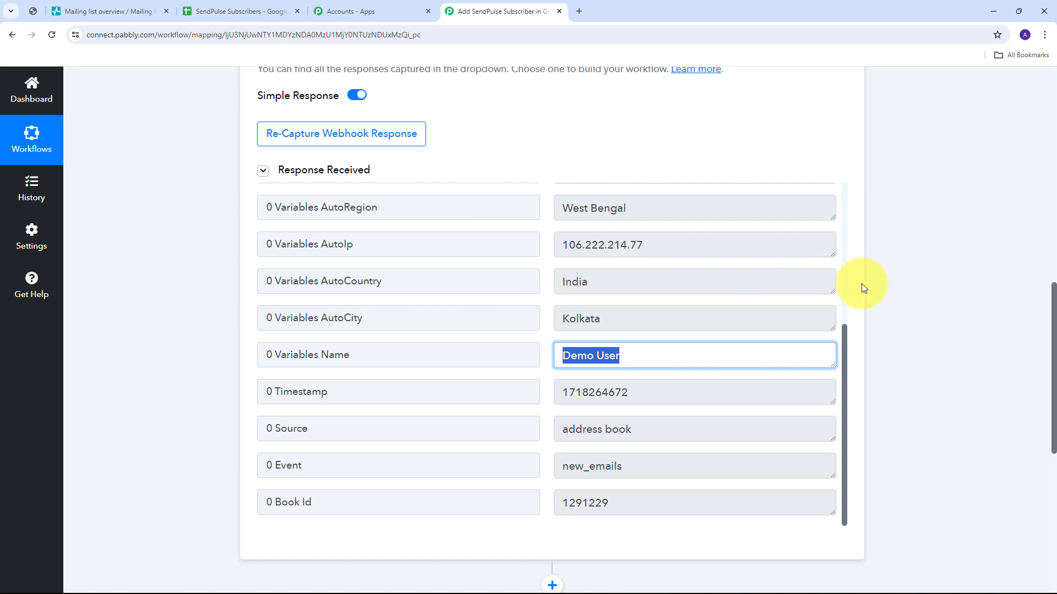
scroll(908, 263, "down", 5)
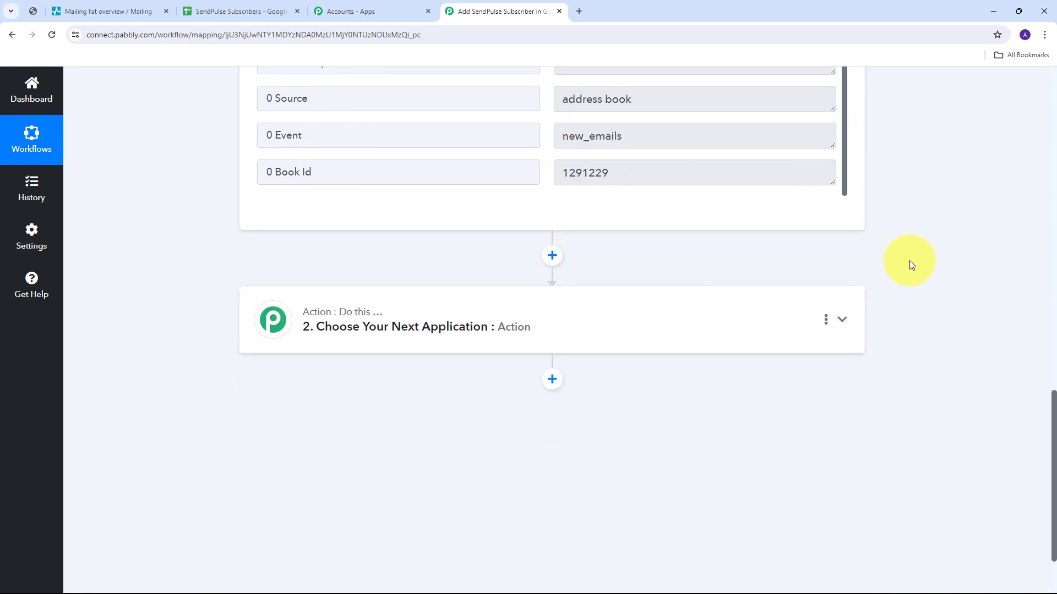
left_click(844, 321)
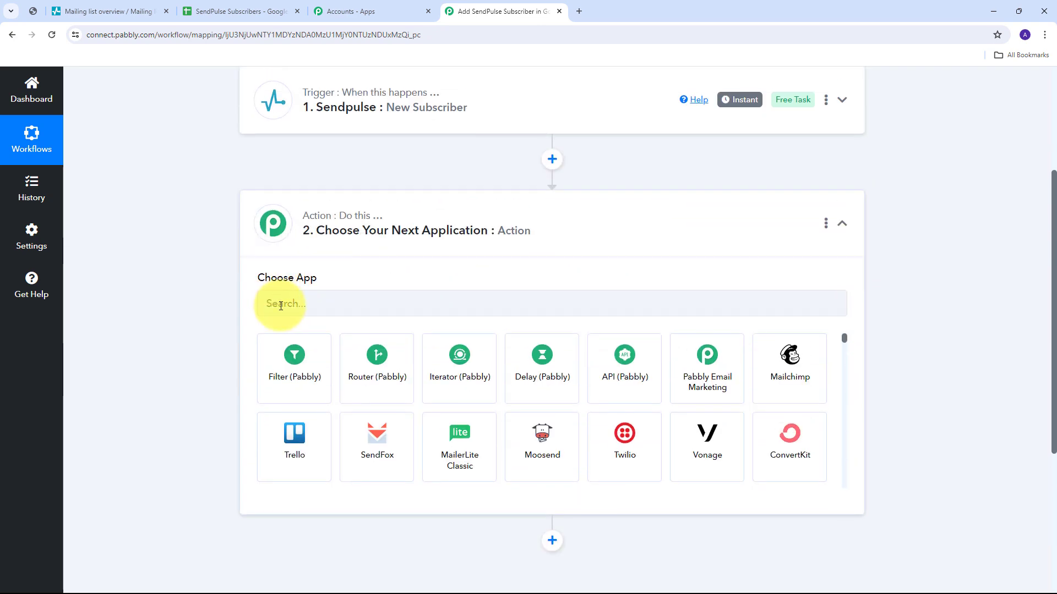
left_click(281, 305)
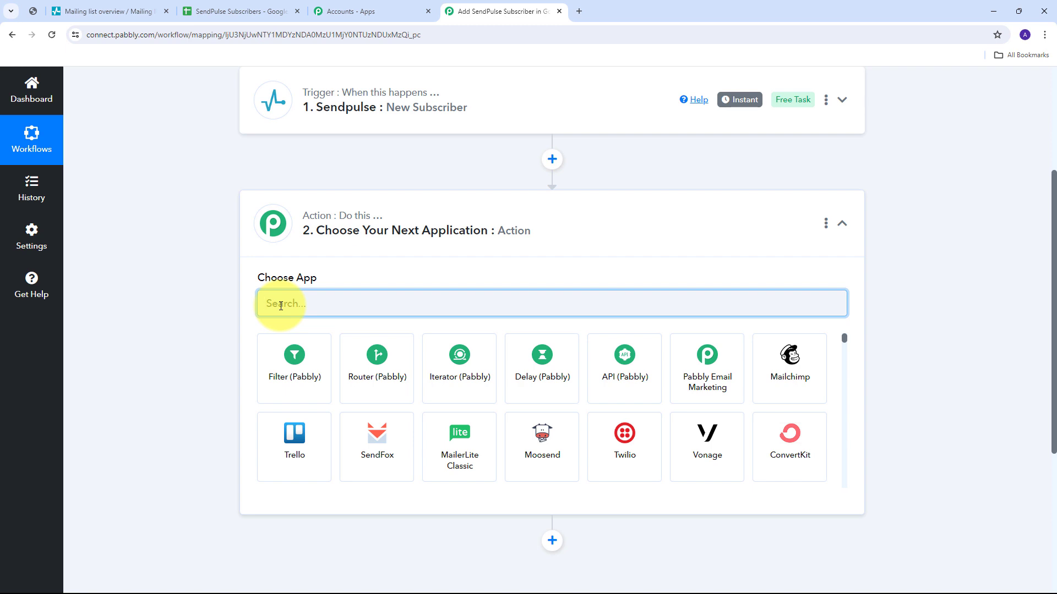
type("Google Sheets")
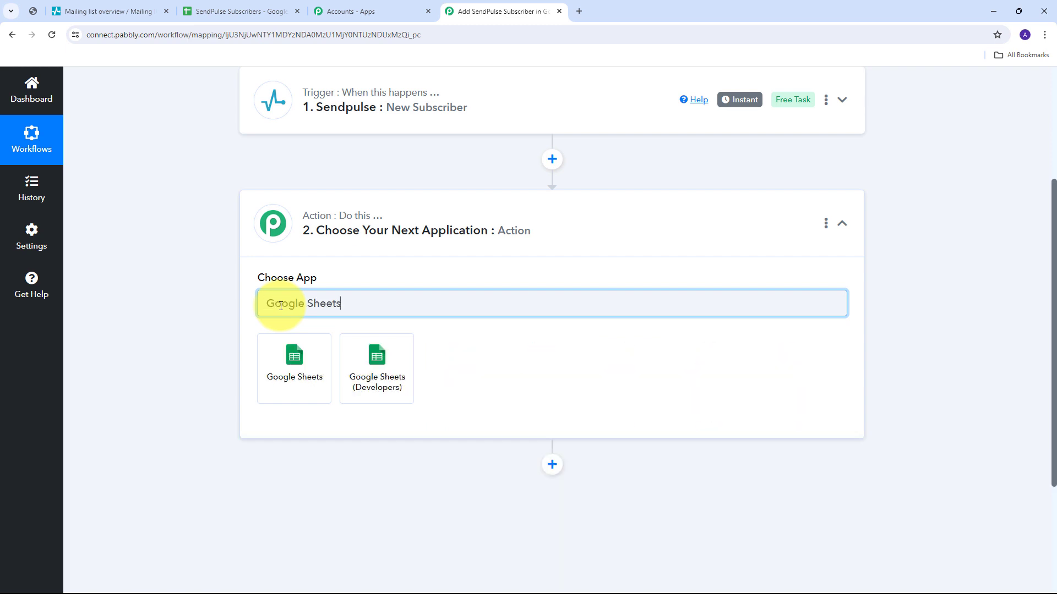
left_click(300, 366)
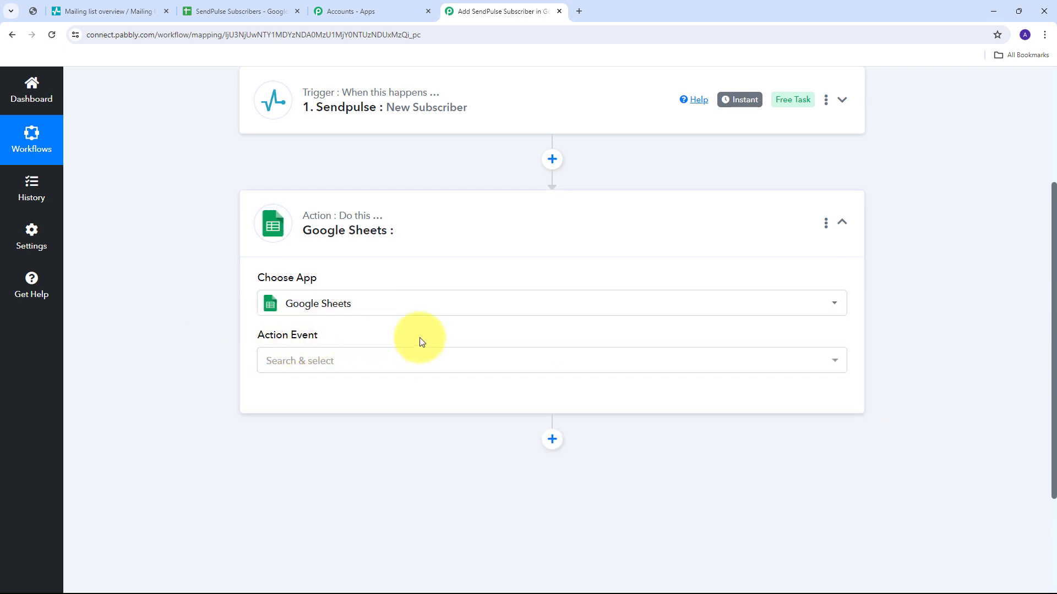
left_click(515, 360)
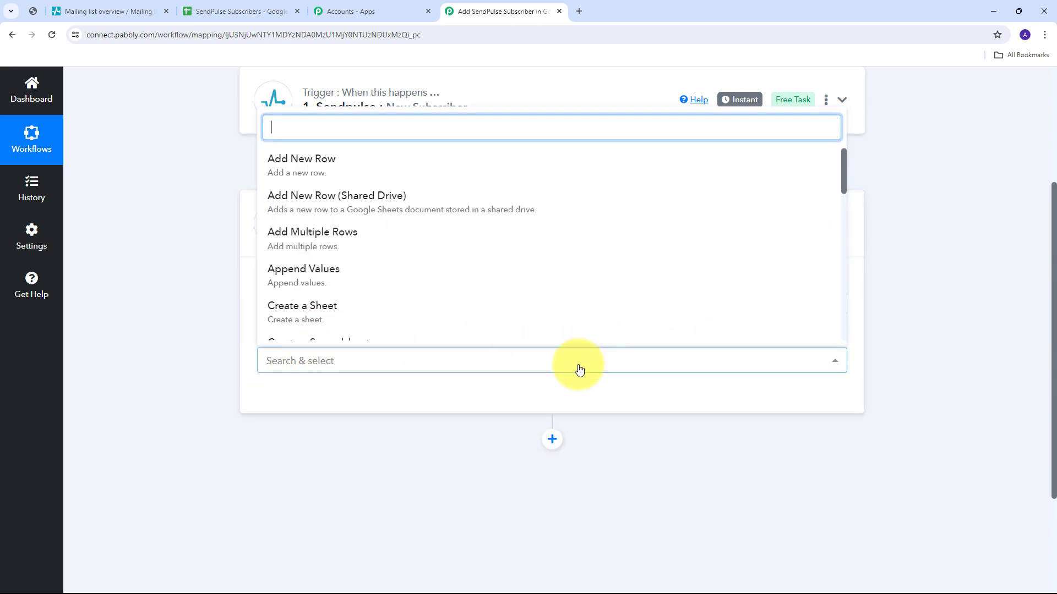
left_click(320, 179)
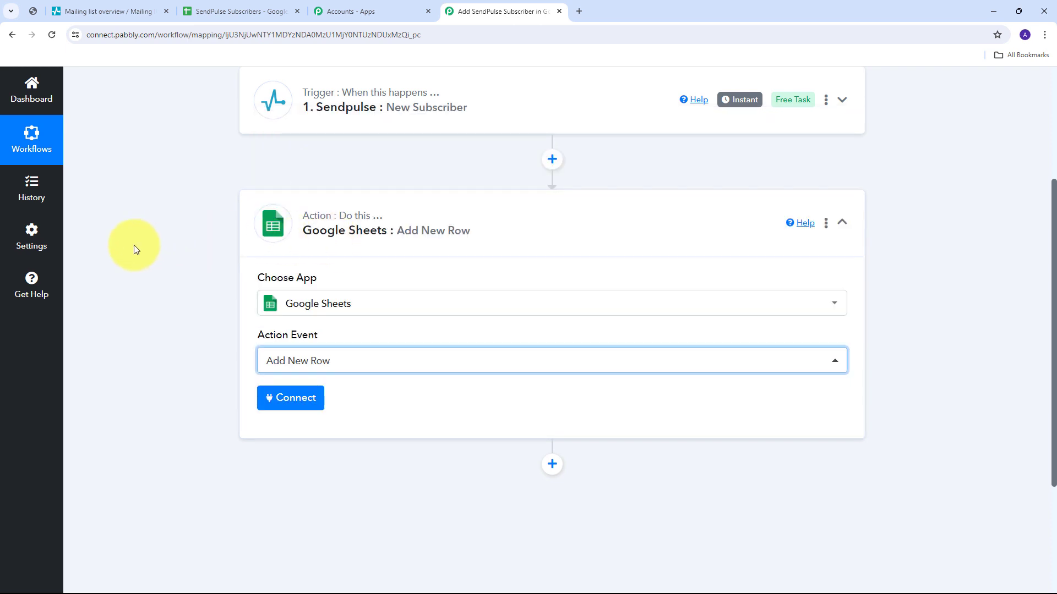
left_click(291, 404)
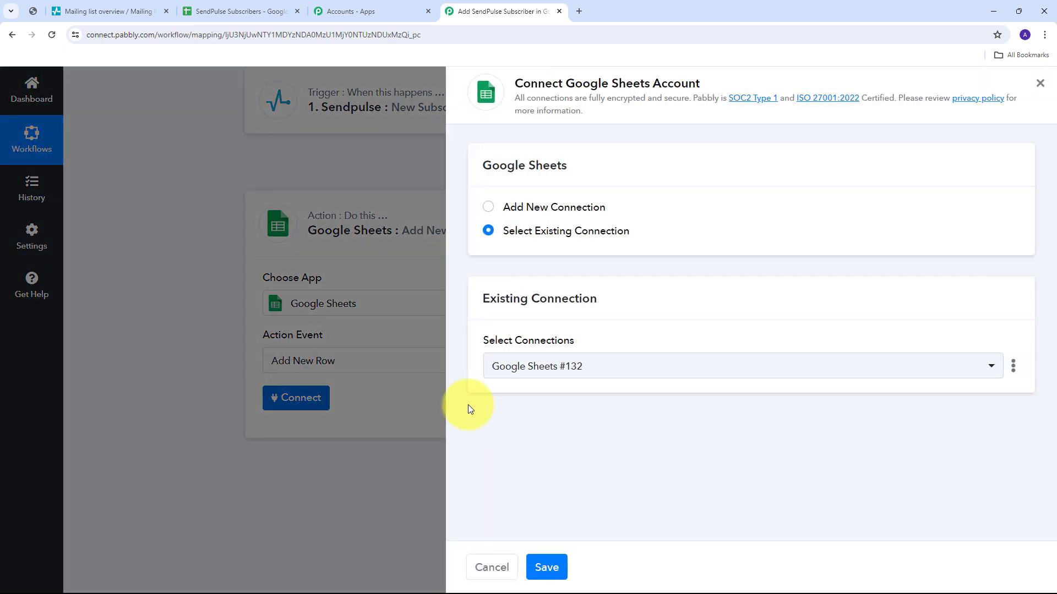
Authorize a new Google Sheets connection via Google sign-in, then bring up the SendPulse Subscribers spreadsheet.
left_click(548, 206)
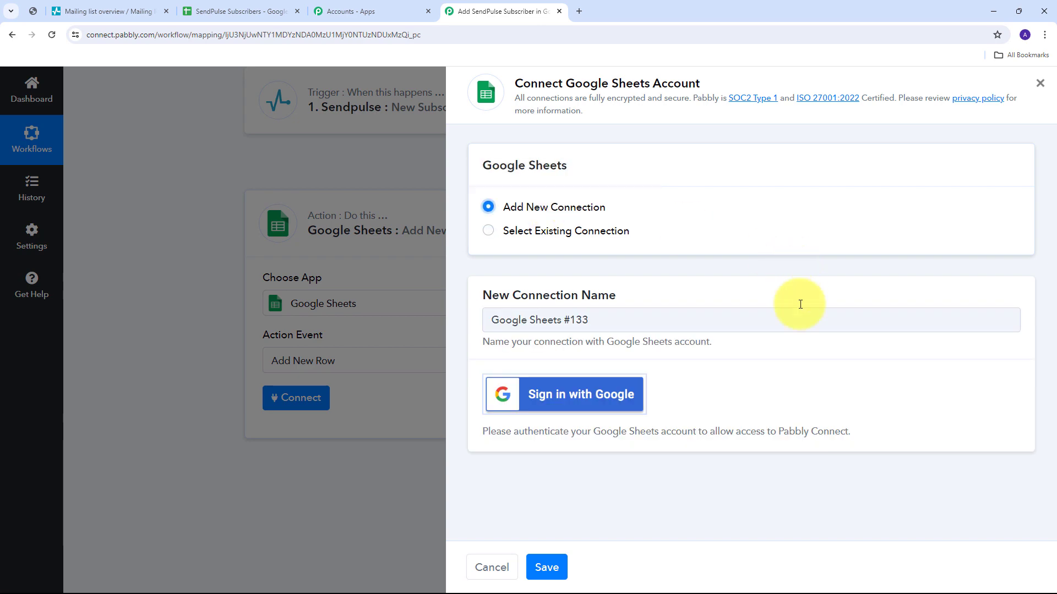
left_click(551, 392)
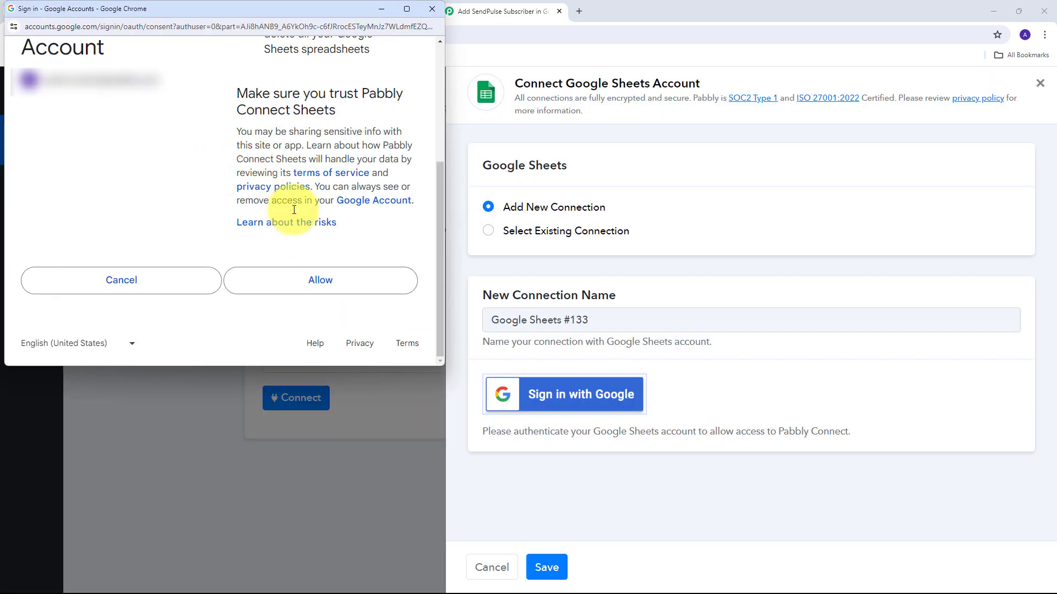
left_click(314, 283)
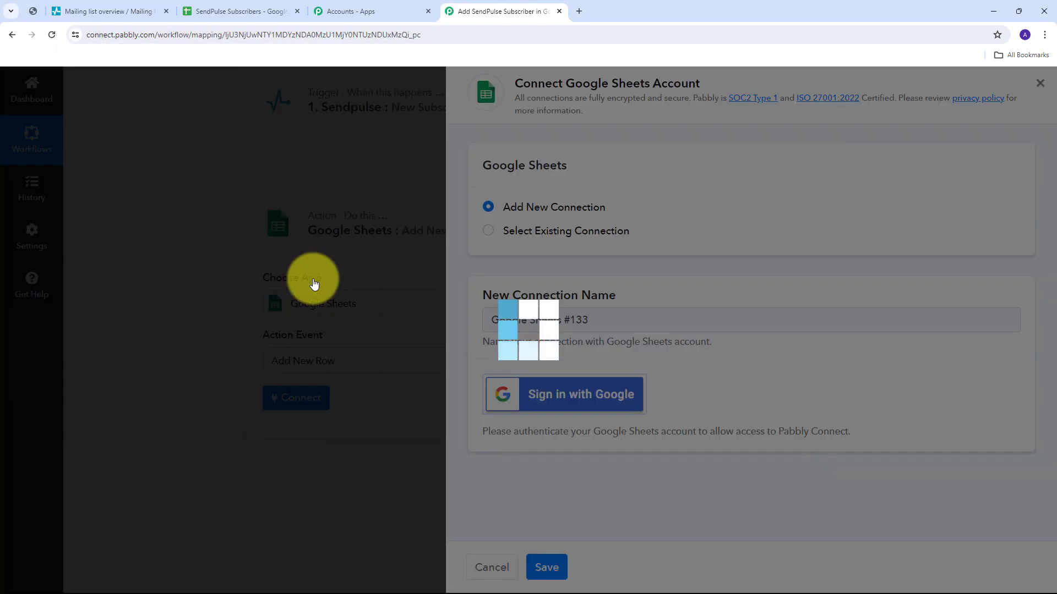
key("Return")
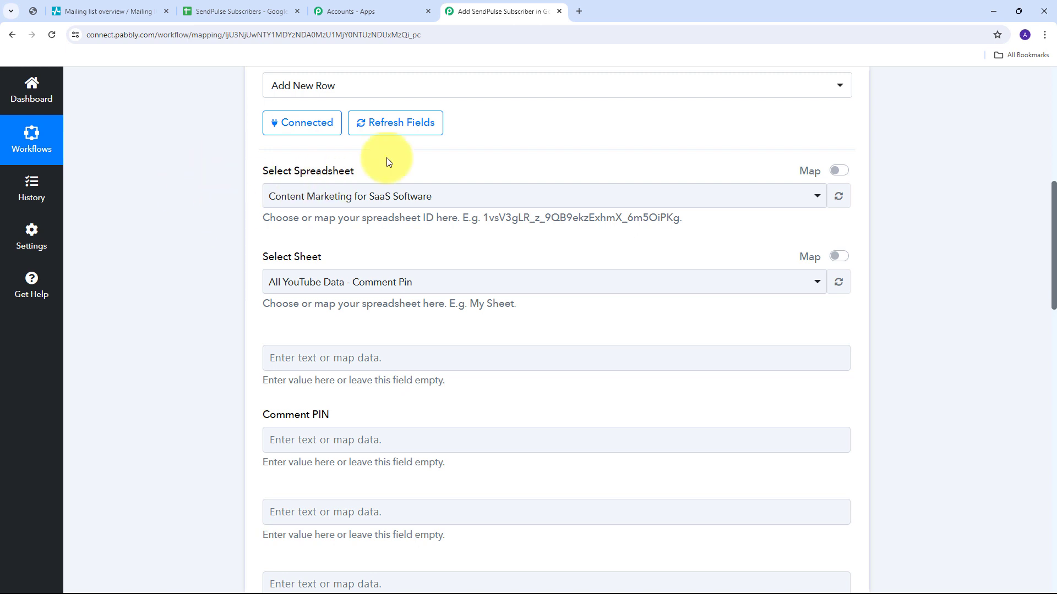
left_click(236, 11)
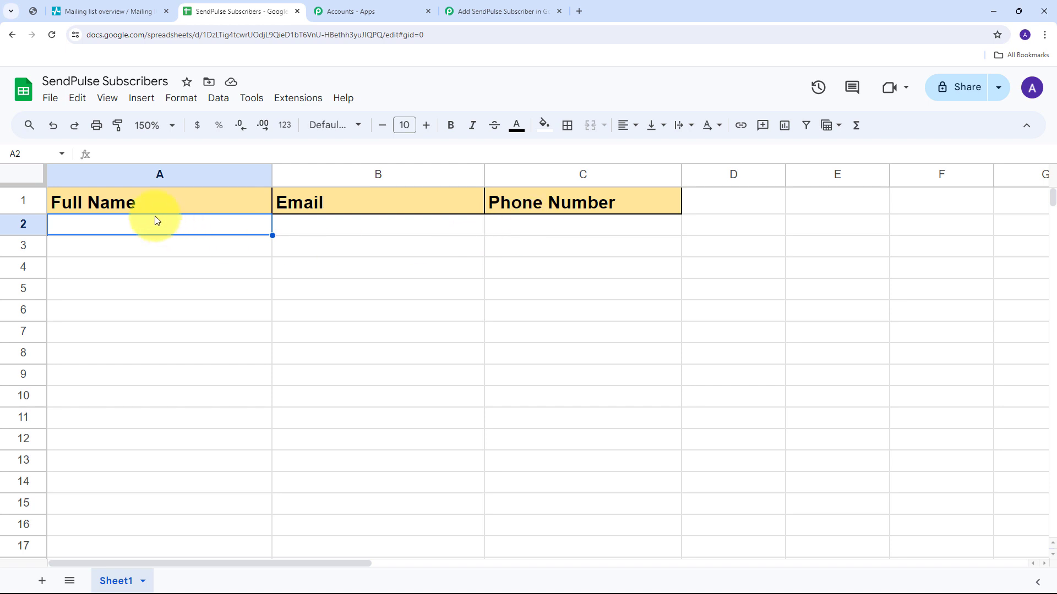
Review the Full Name, Email and Phone Number headers in A1–C1, then return to Pabbly.
left_click(139, 201)
left_click(286, 201)
left_click(515, 203)
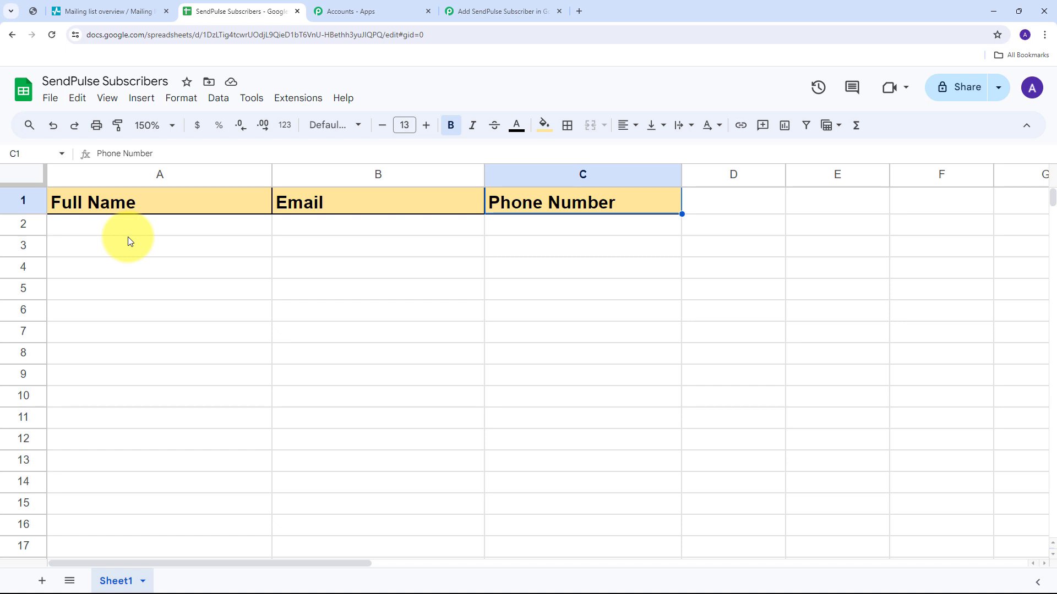
left_click(479, 15)
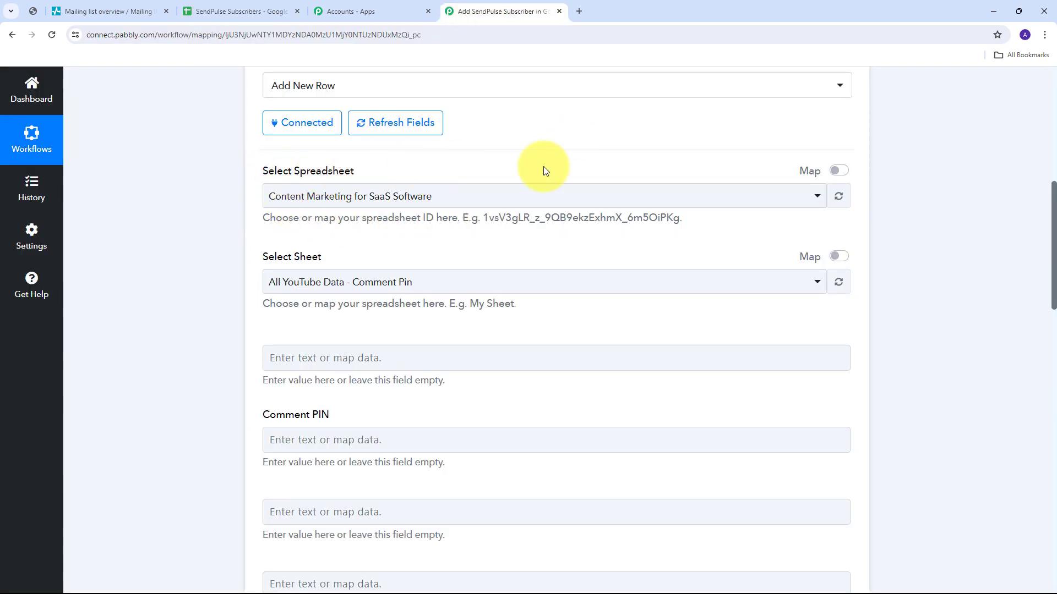
Select the SendPulse Subscribers spreadsheet with Sheet1 and scroll to its column fields.
left_click(638, 198)
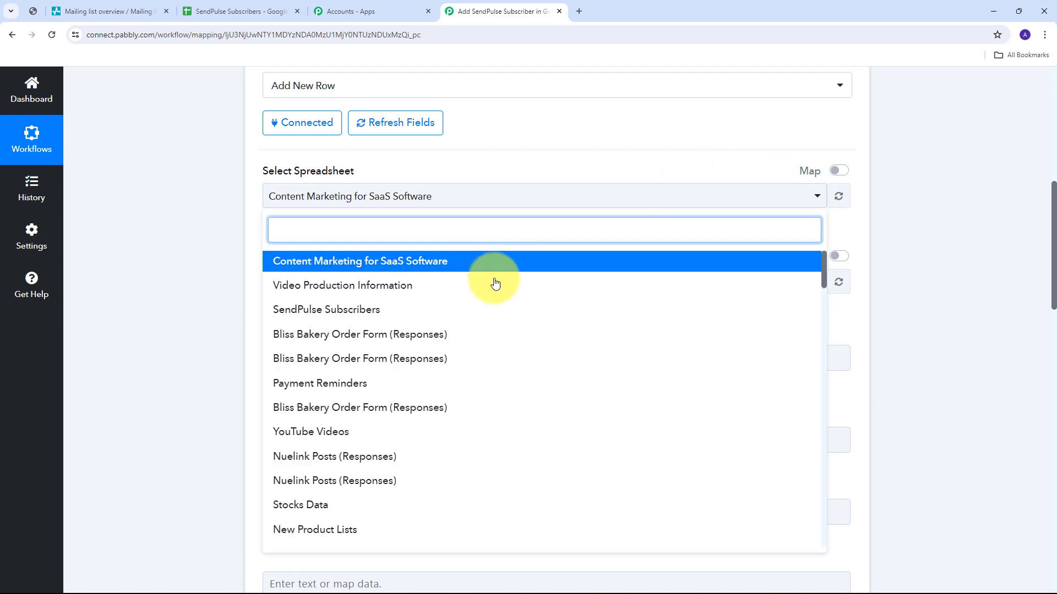
scroll(490, 308, "down", 3)
scroll(486, 345, "up", 3)
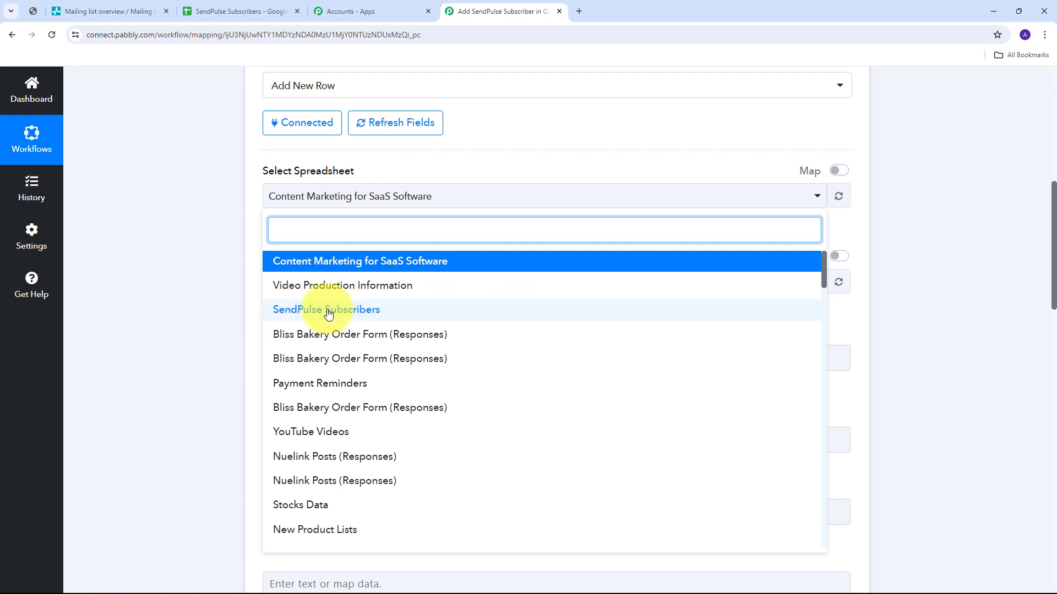
left_click(355, 312)
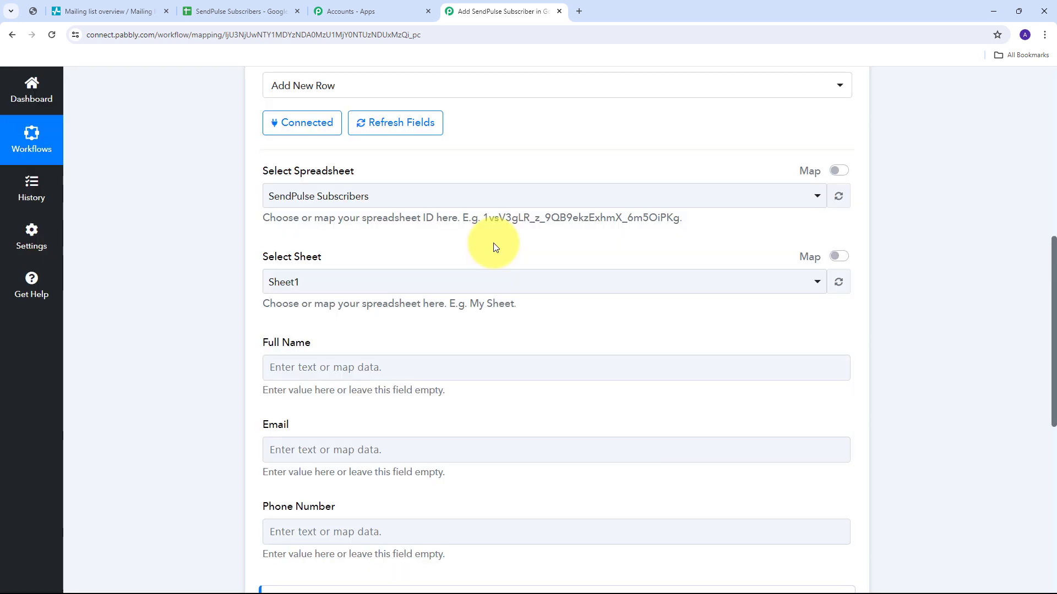
scroll(493, 243, "down", 3)
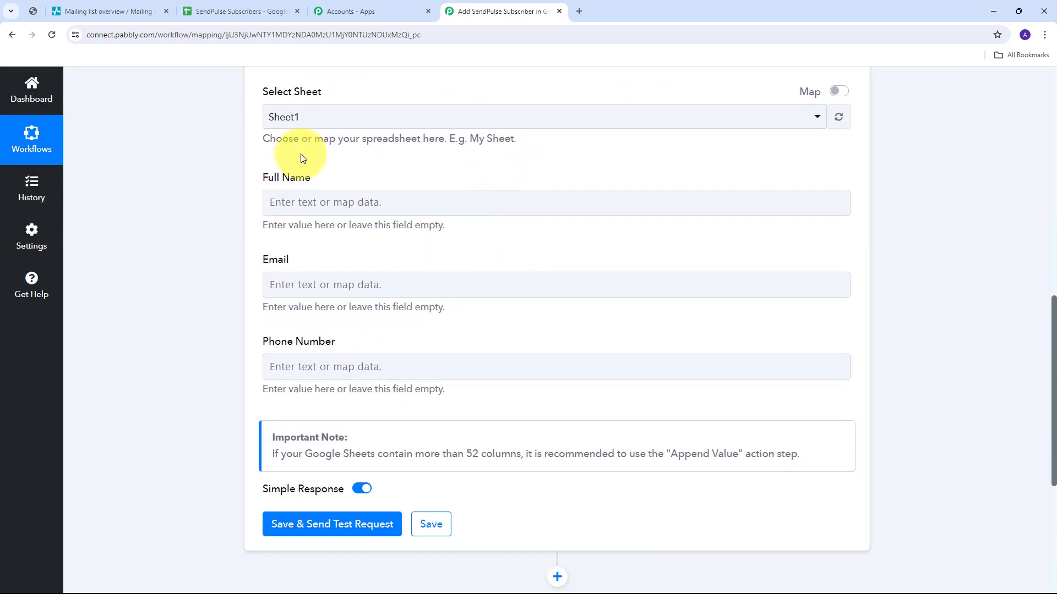
scroll(351, 185, "up", 1)
scroll(317, 193, "down", 1)
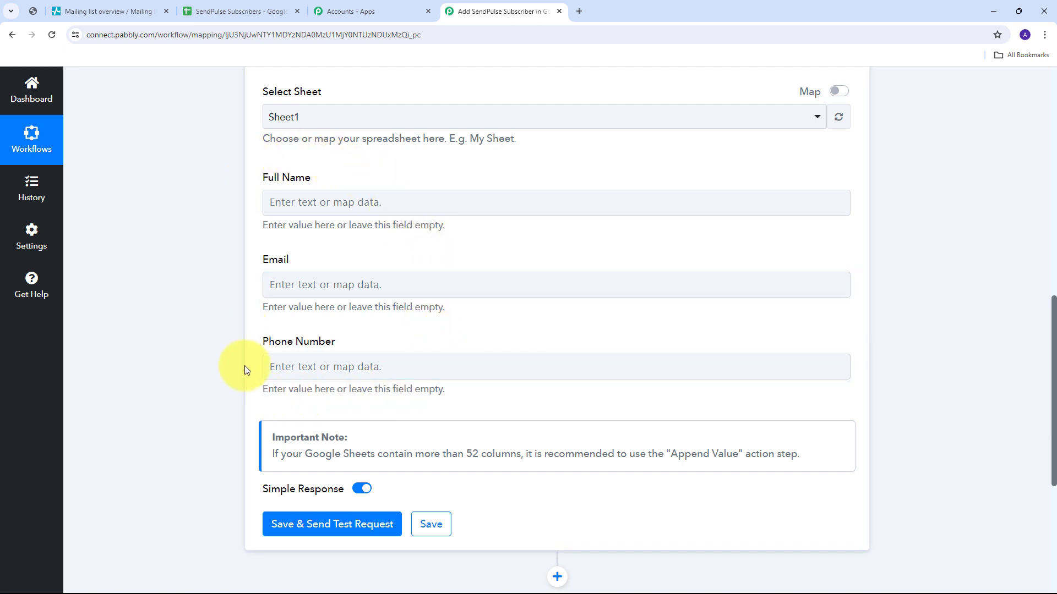
Map the SendPulse New Subscriber Name variable into the Full Name field.
left_click(396, 369)
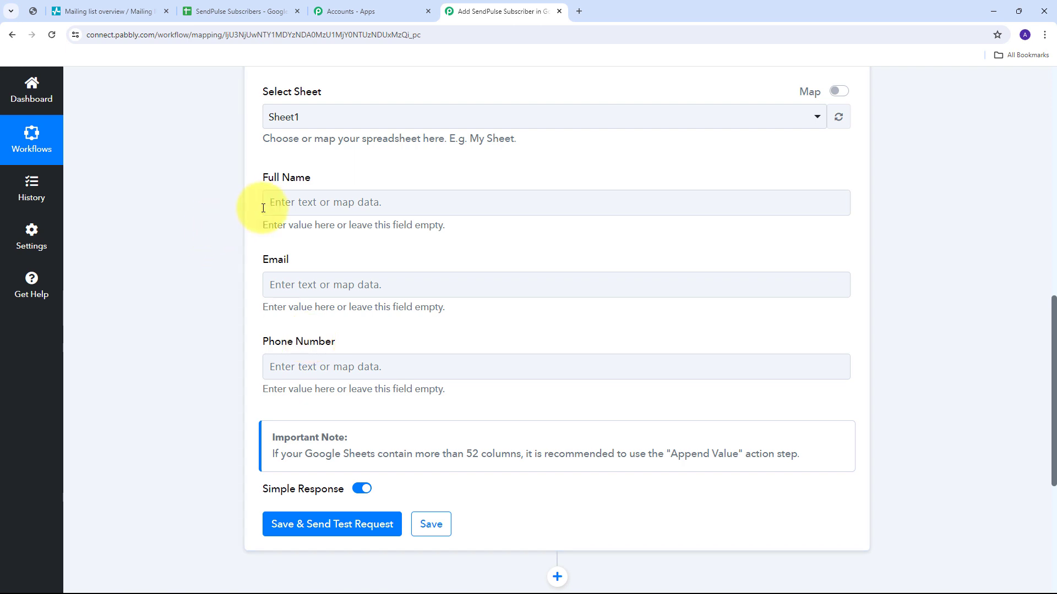
left_click(318, 204)
left_click(318, 203)
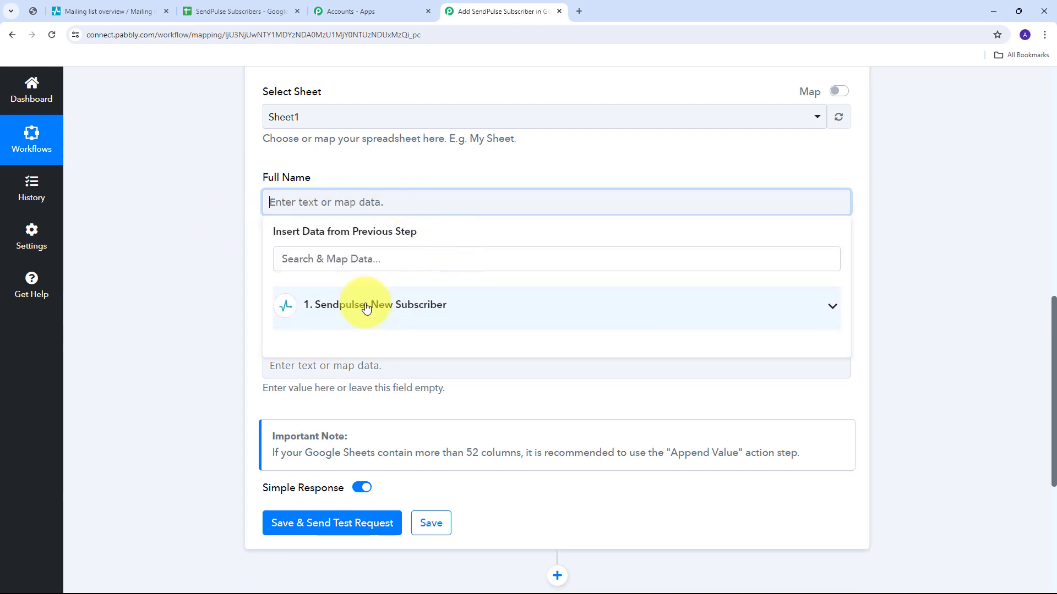
left_click(504, 314)
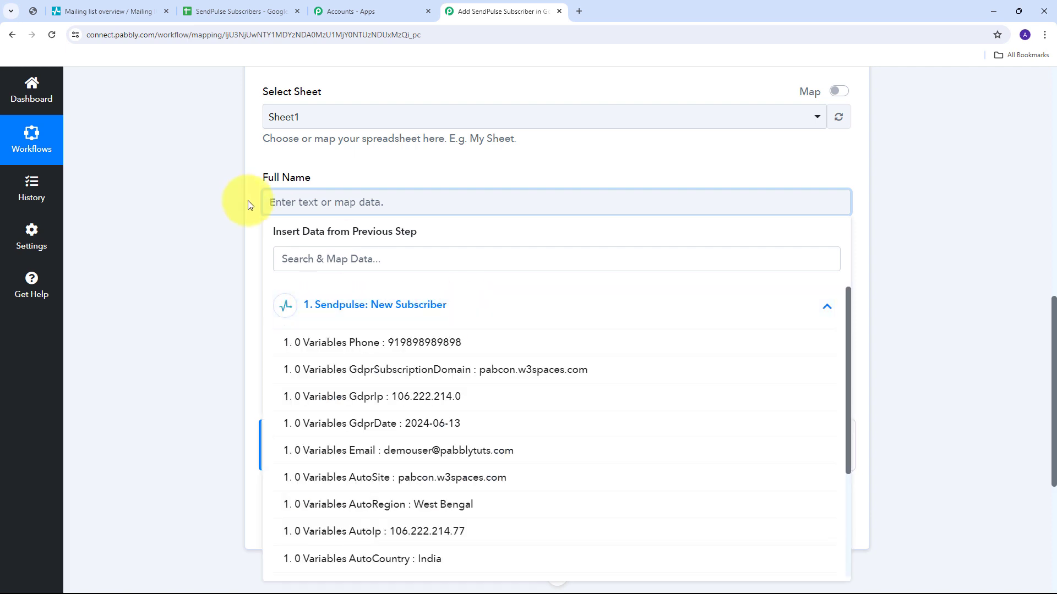
scroll(474, 372, "down", 3)
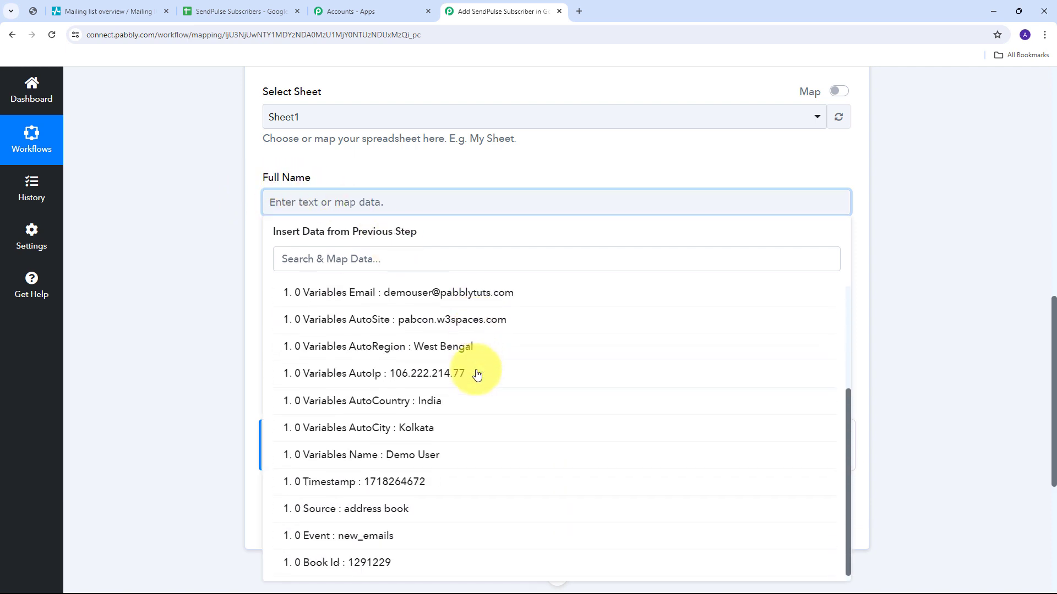
left_click(416, 461)
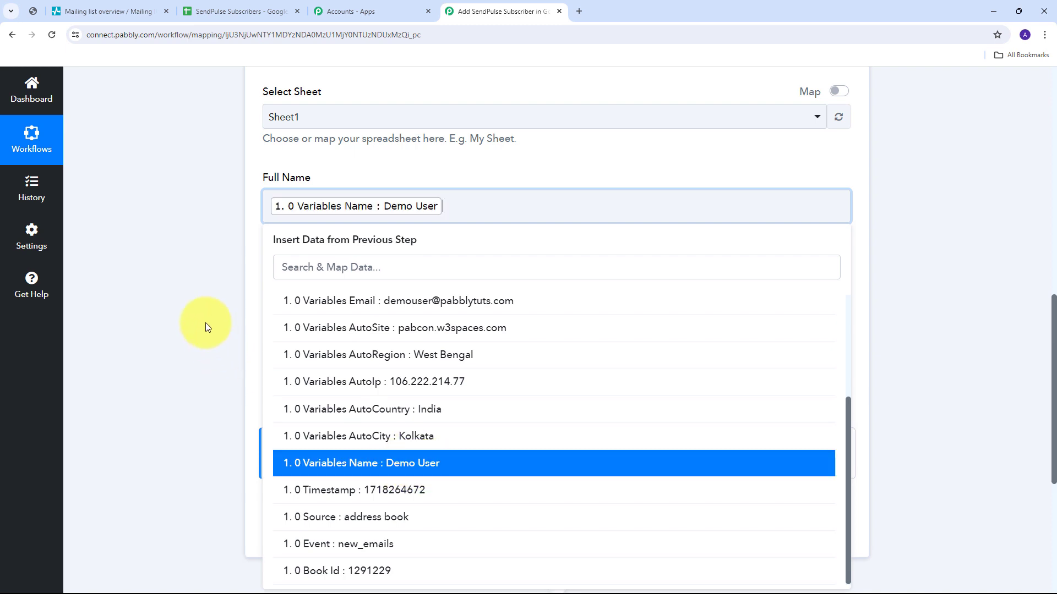
left_click(206, 323)
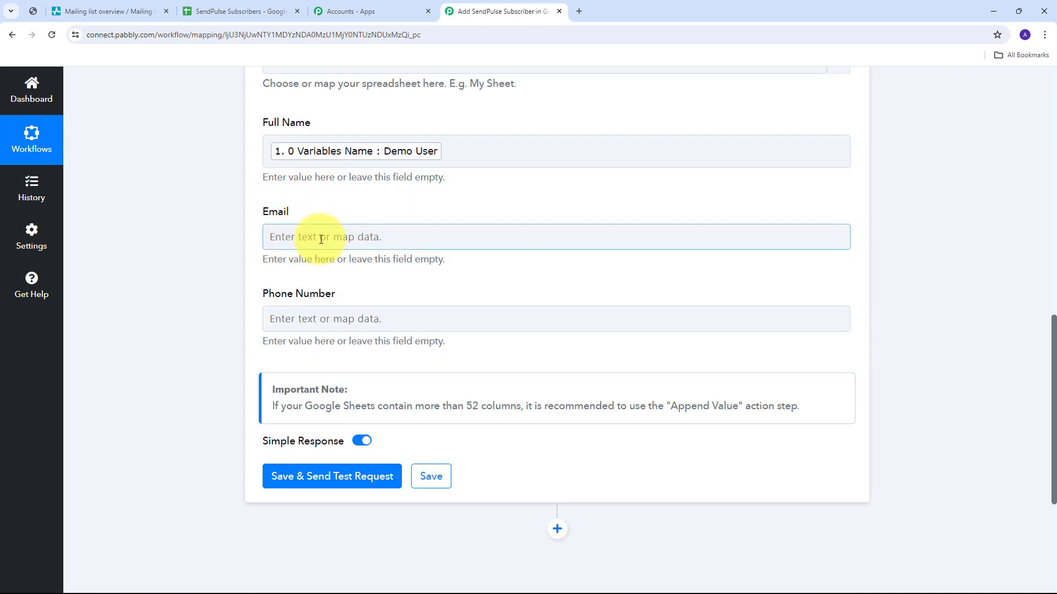
Map the subscriber's Email variable into the Email field.
left_click(443, 236)
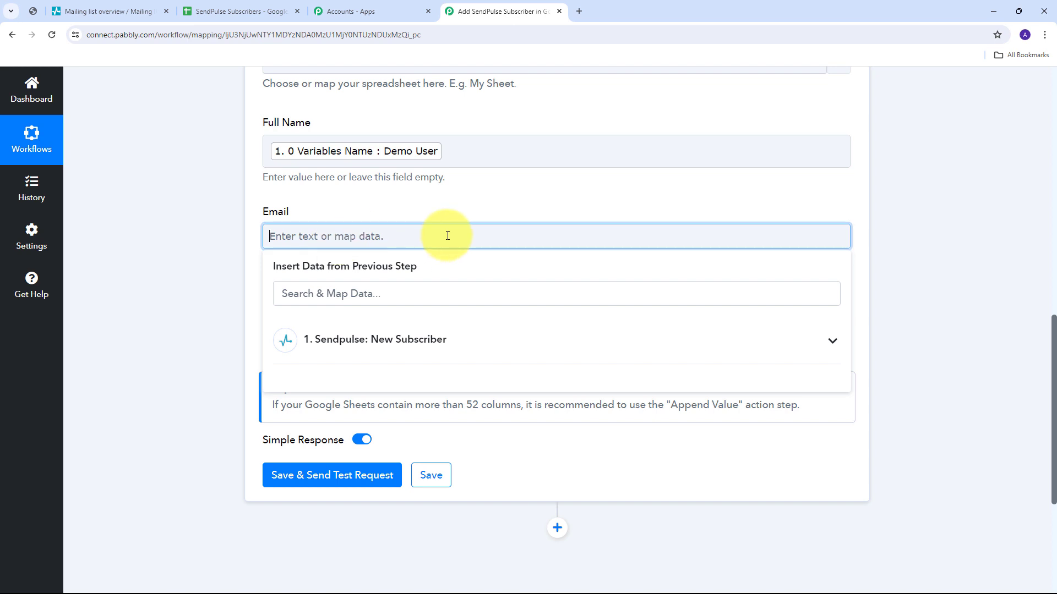
left_click(476, 352)
scroll(460, 401, "down", 2)
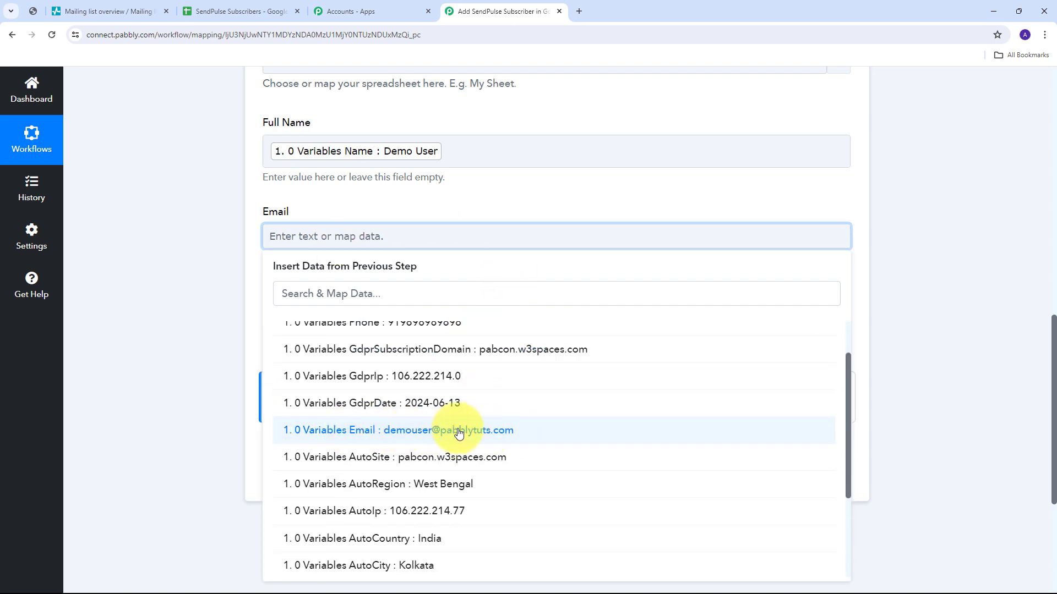
left_click(471, 443)
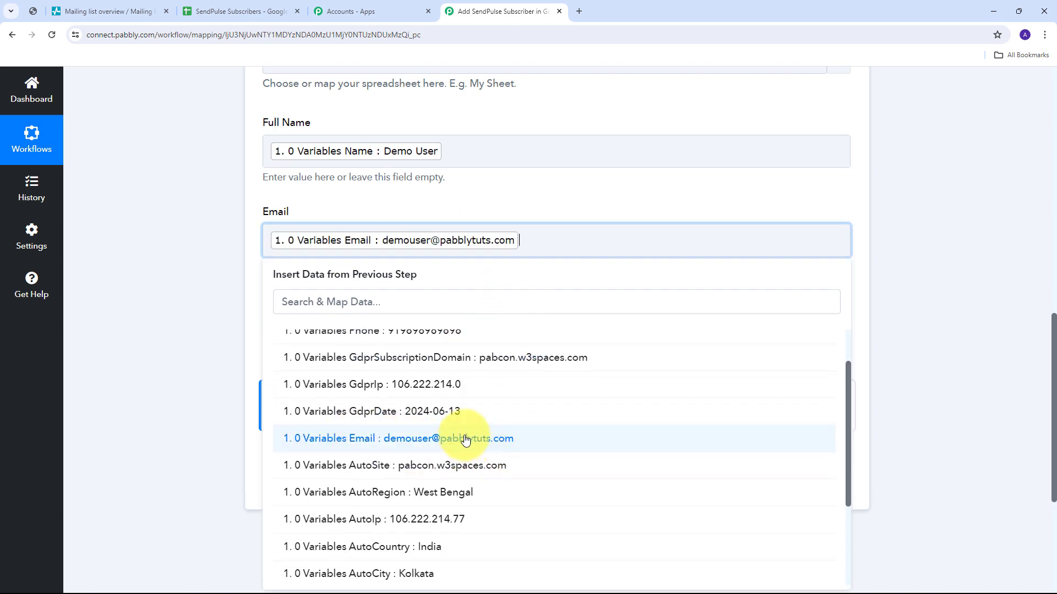
left_click(479, 201)
Map the subscriber's Phone variable into the Phone Number field.
scroll(347, 251, "down", 1)
left_click(276, 269)
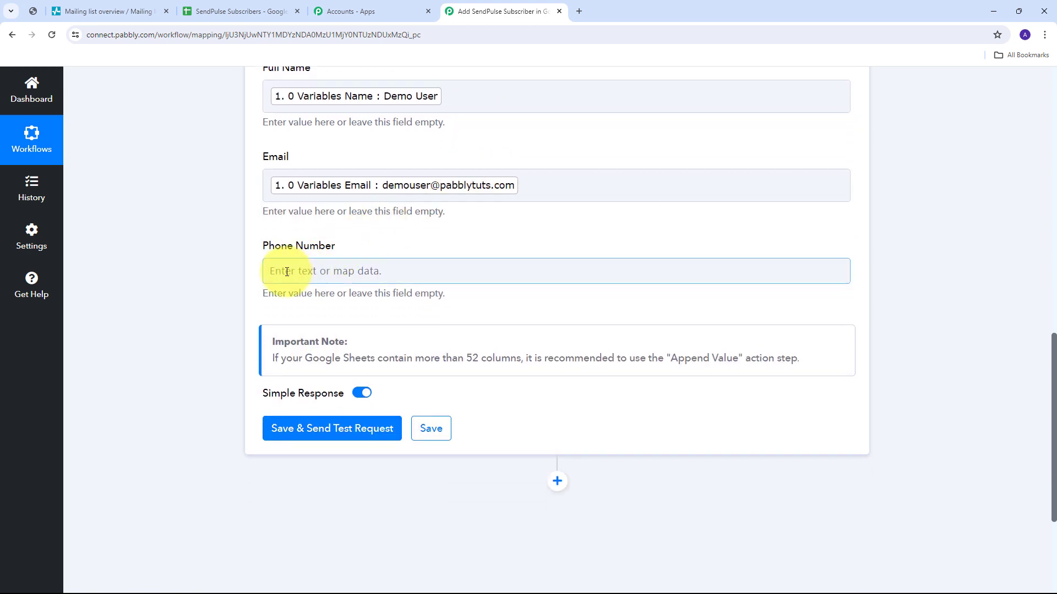
left_click(356, 273)
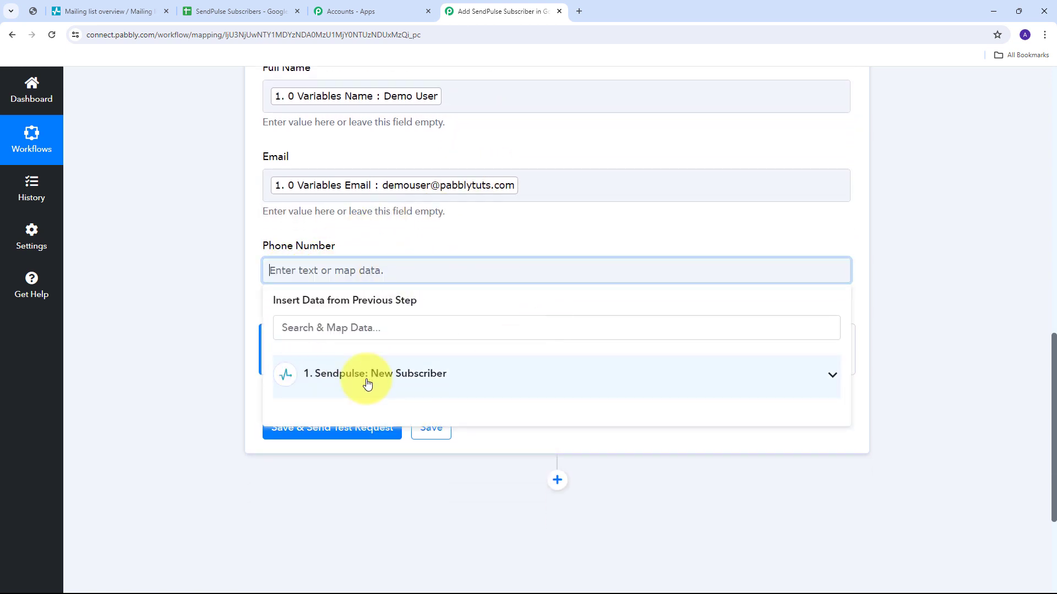
left_click(460, 379)
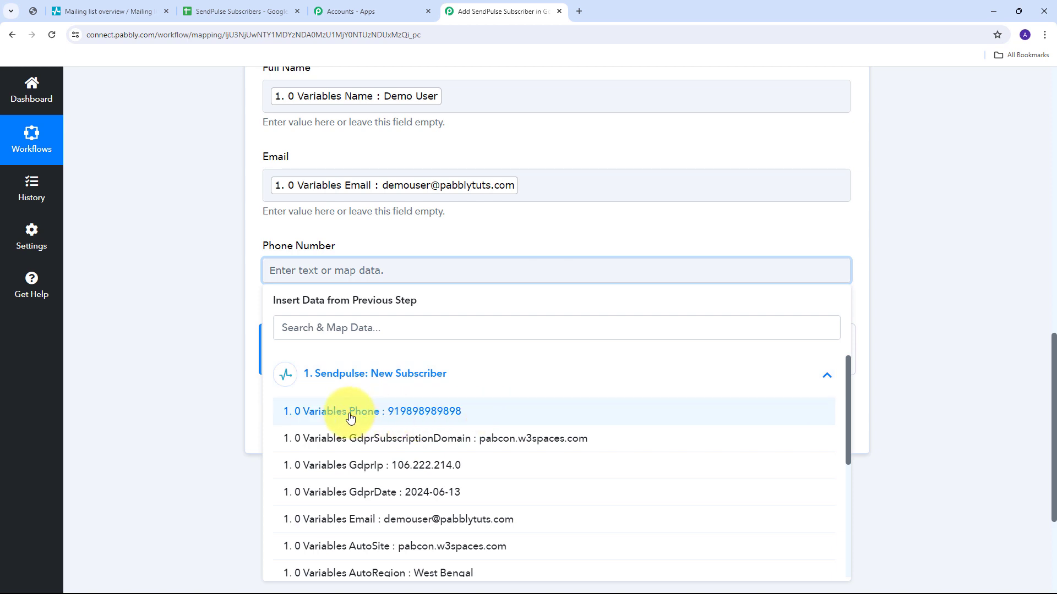
left_click(430, 420)
left_click(170, 298)
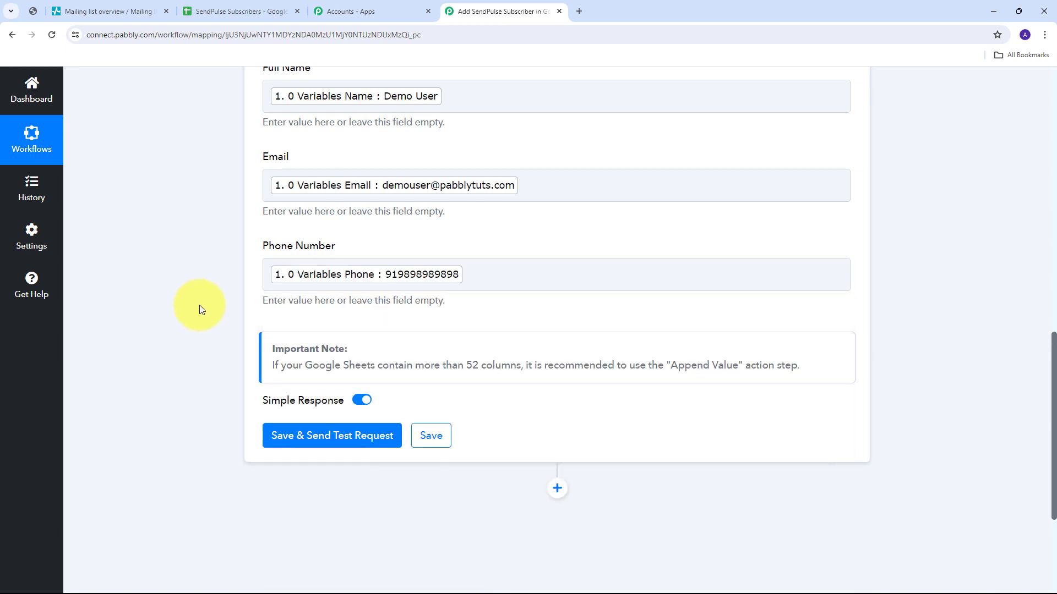
scroll(222, 324, "up", 2)
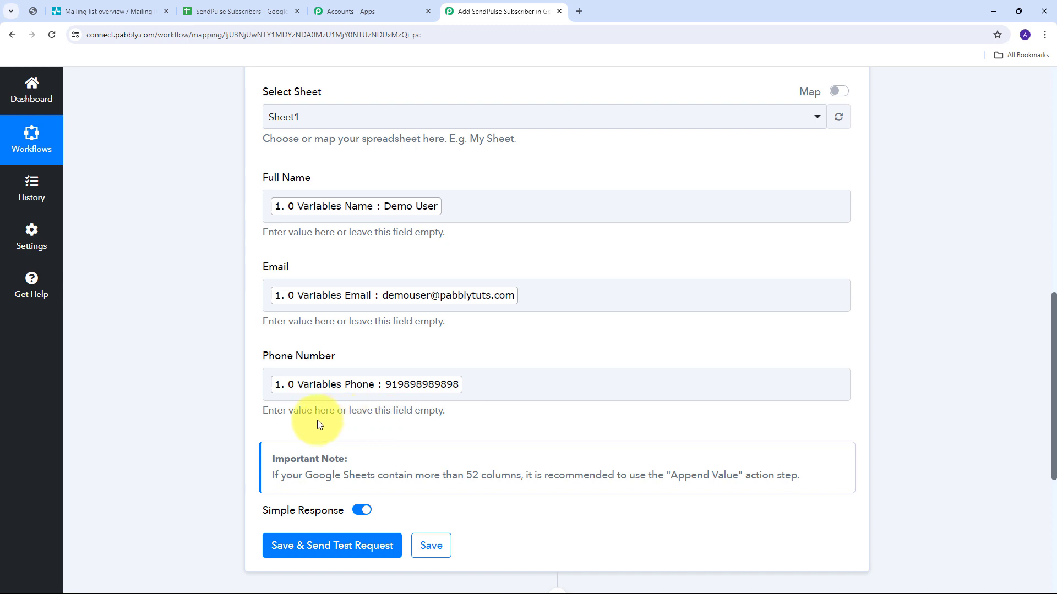
Save the step and send a test request, check the response, then open the spreadsheet.
scroll(514, 315, "down", 3)
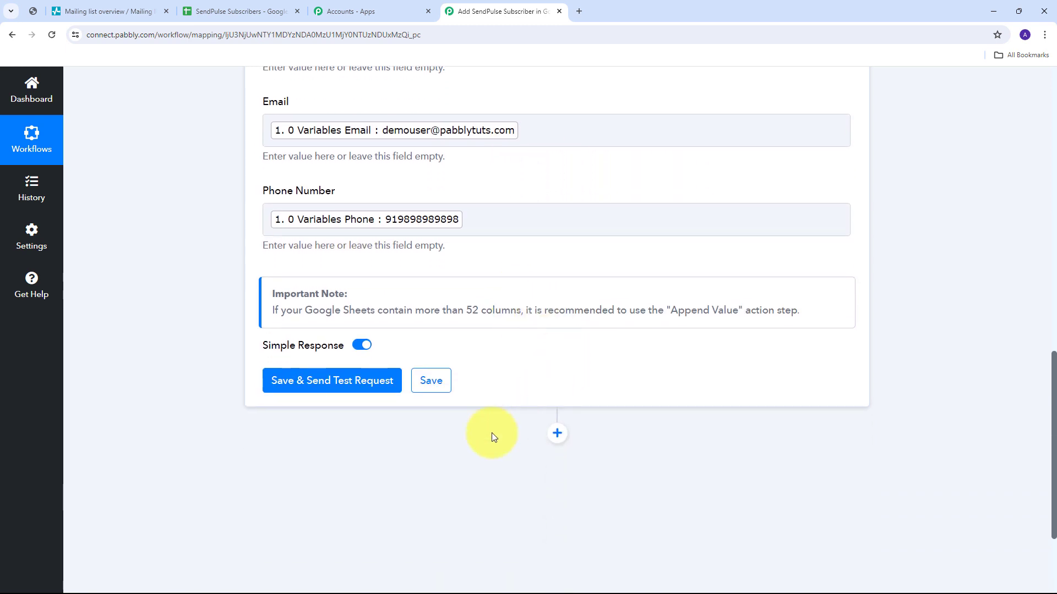
left_click(325, 386)
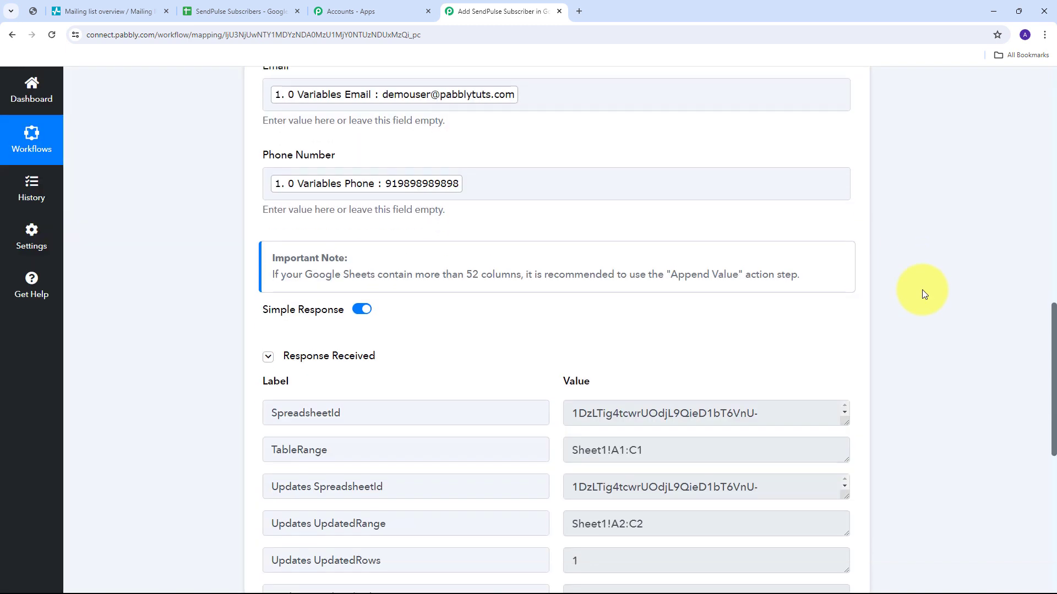
scroll(924, 294, "down", 3)
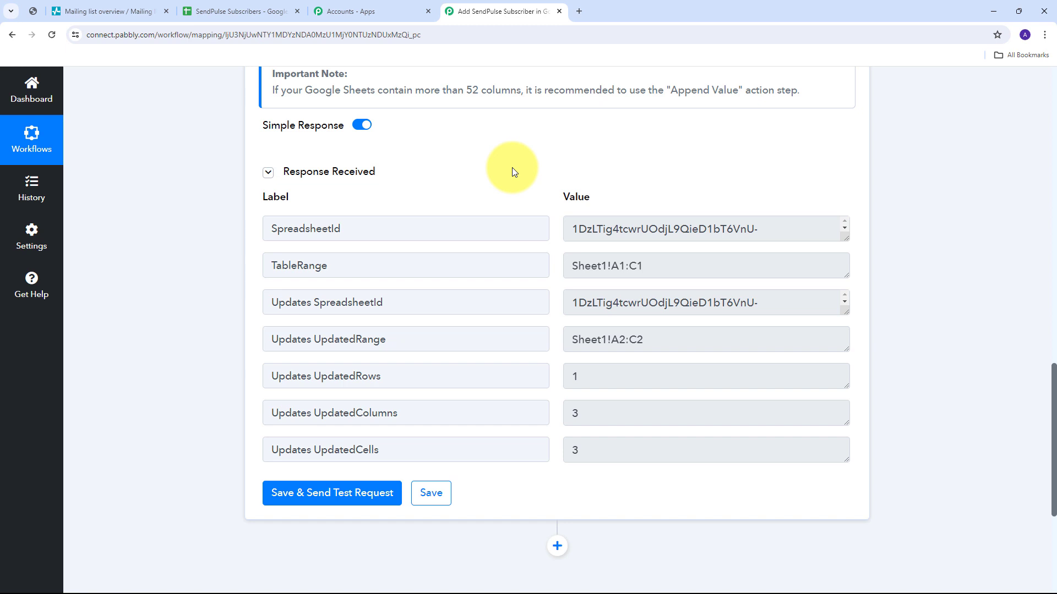
left_click(237, 12)
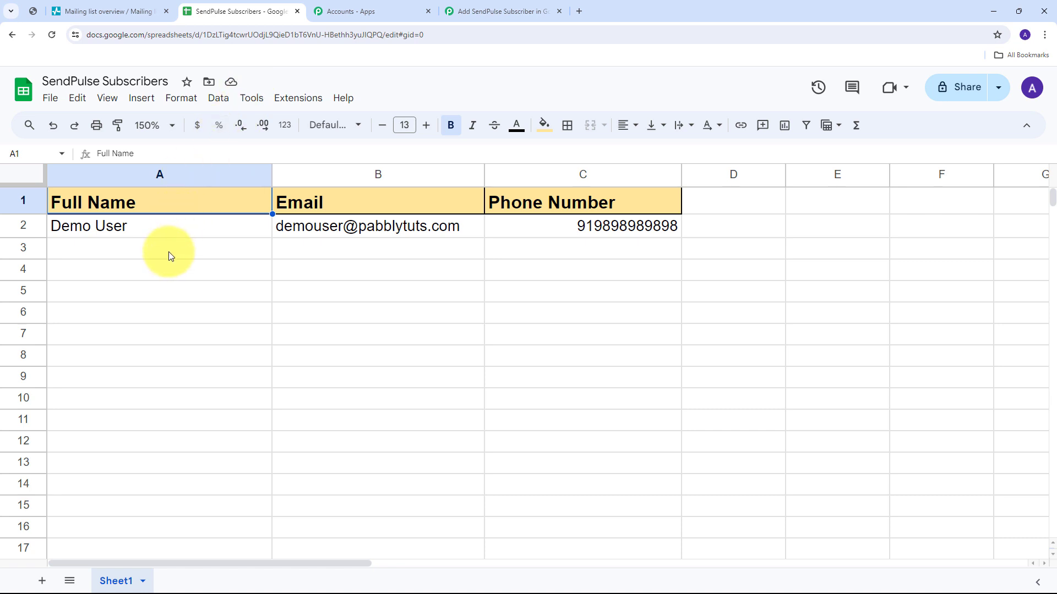
Inspect row 2 and cells A1–A3 for the test subscriber's data, then go to the signup form.
left_click(17, 229)
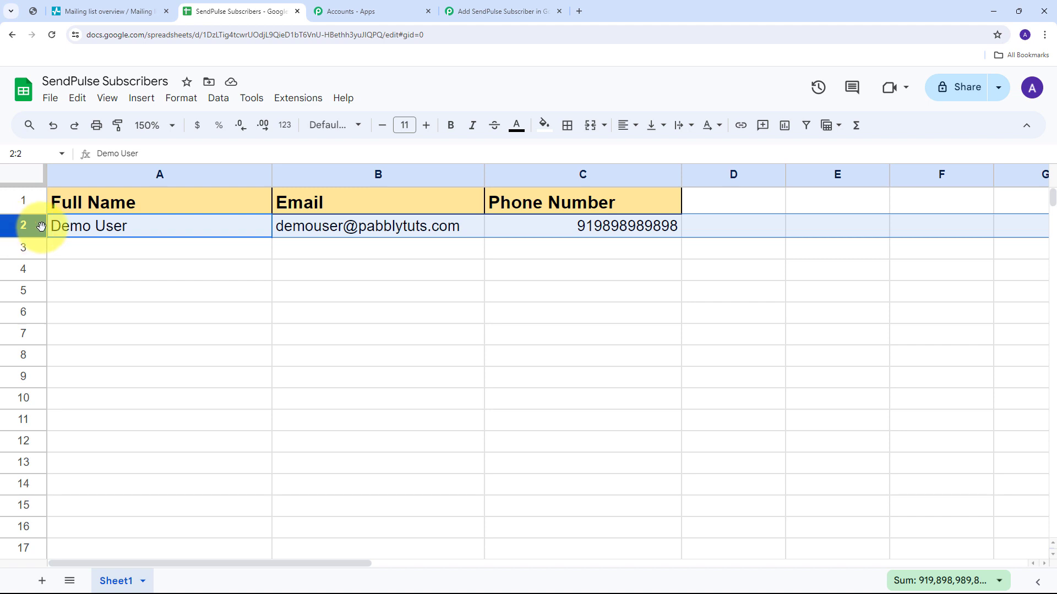
left_click(78, 250)
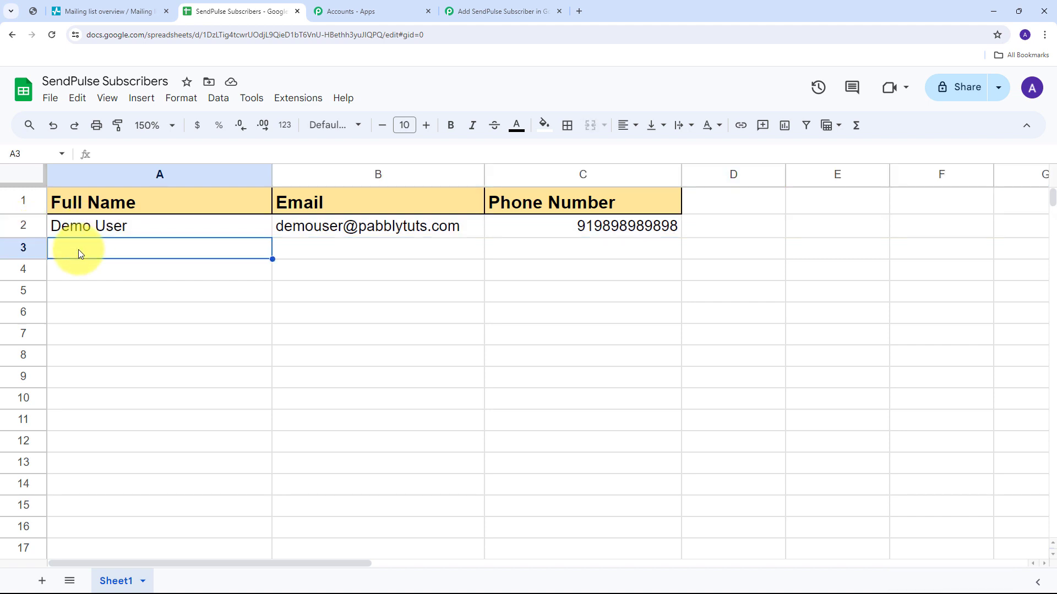
left_click(81, 201)
left_click(74, 229)
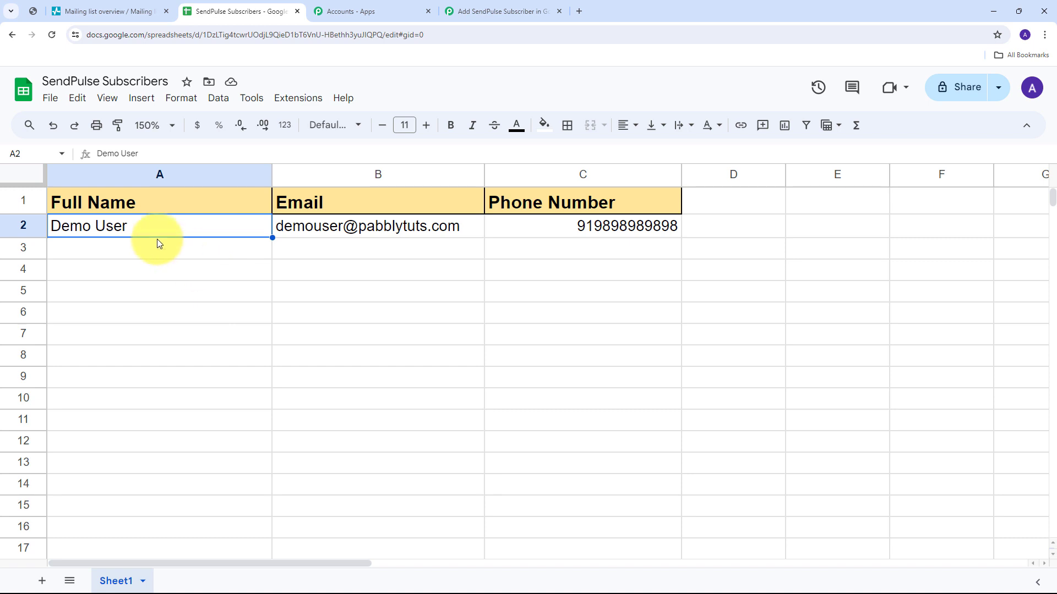
left_click(180, 249)
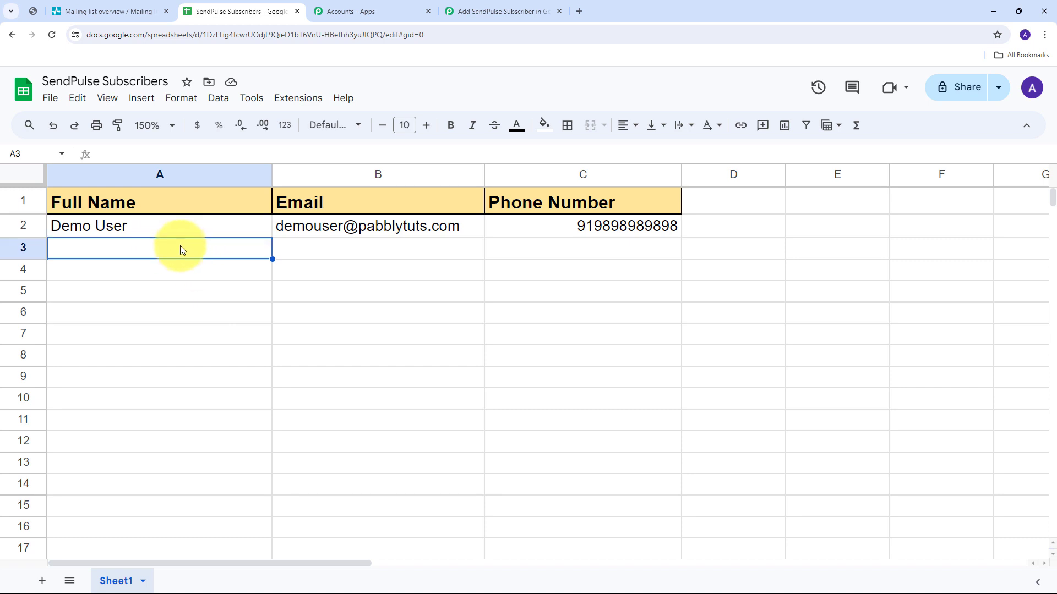
left_click(32, 11)
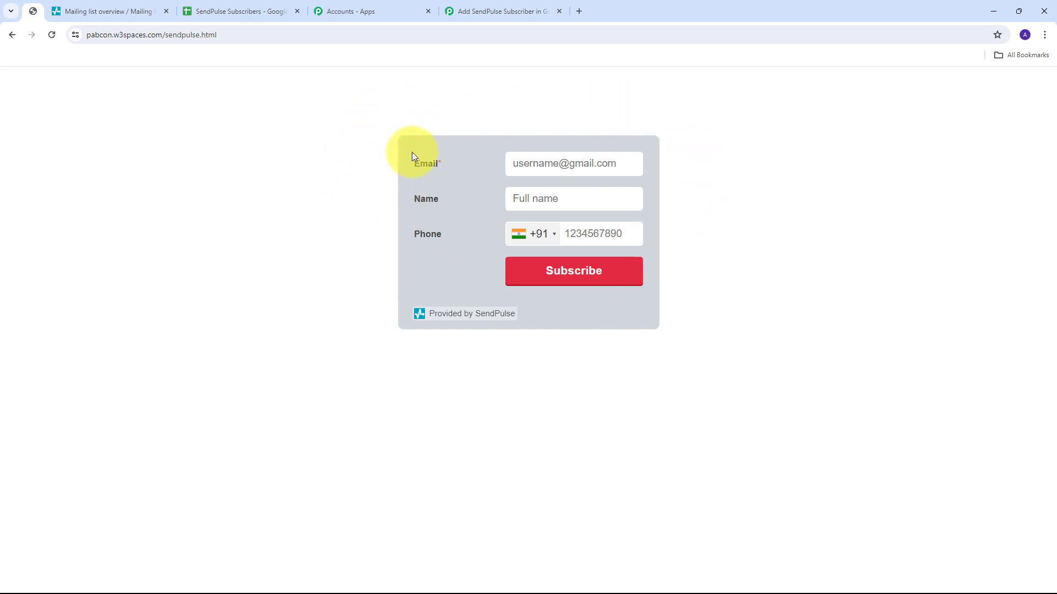
Subscribe 'Test User' with a test email and phone number via the SendPulse form, then return to the sheet.
left_click(546, 163)
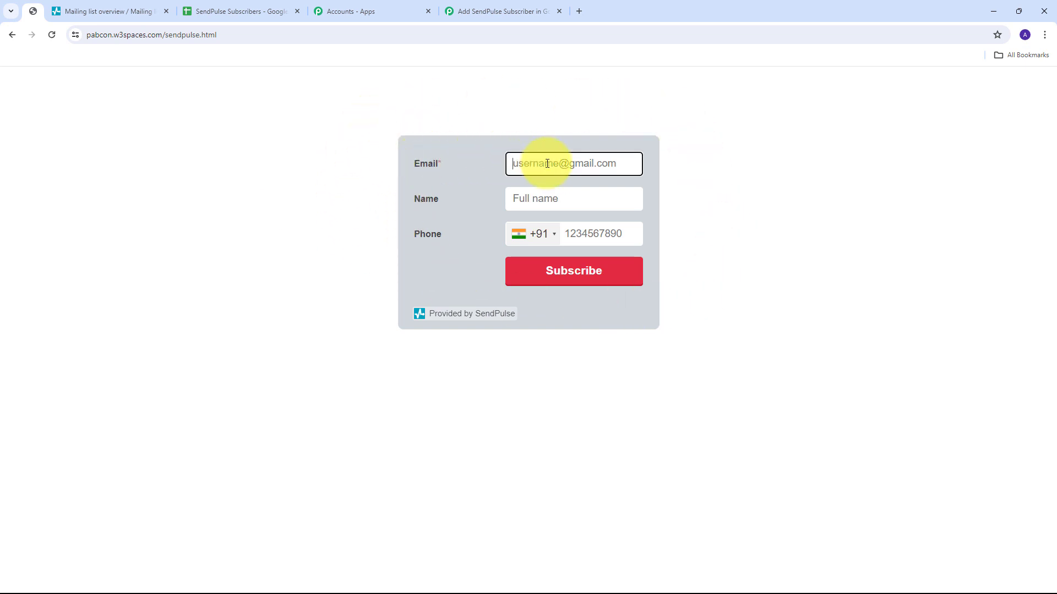
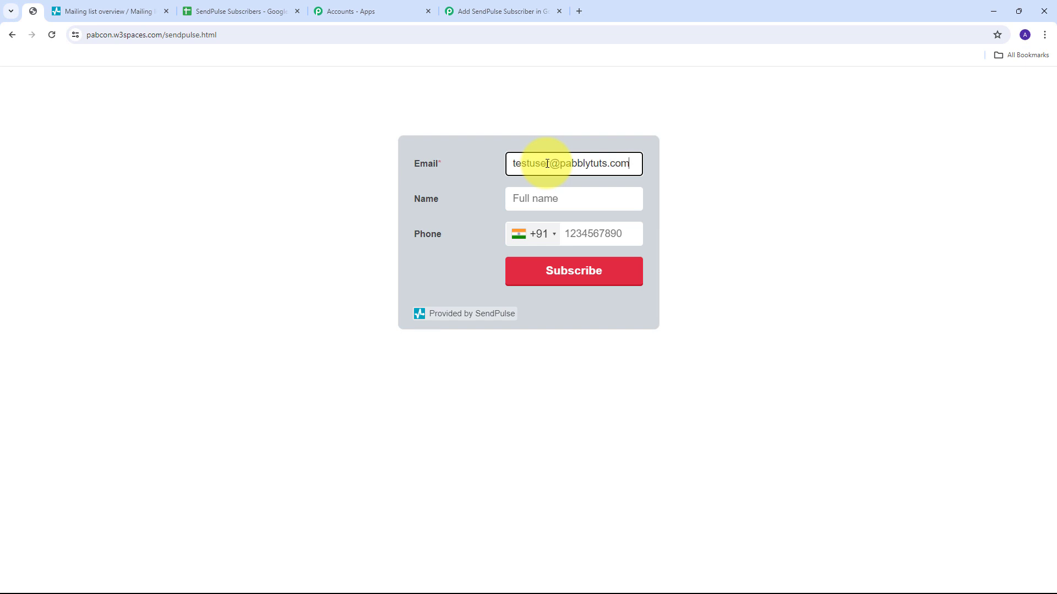
key("Tab")
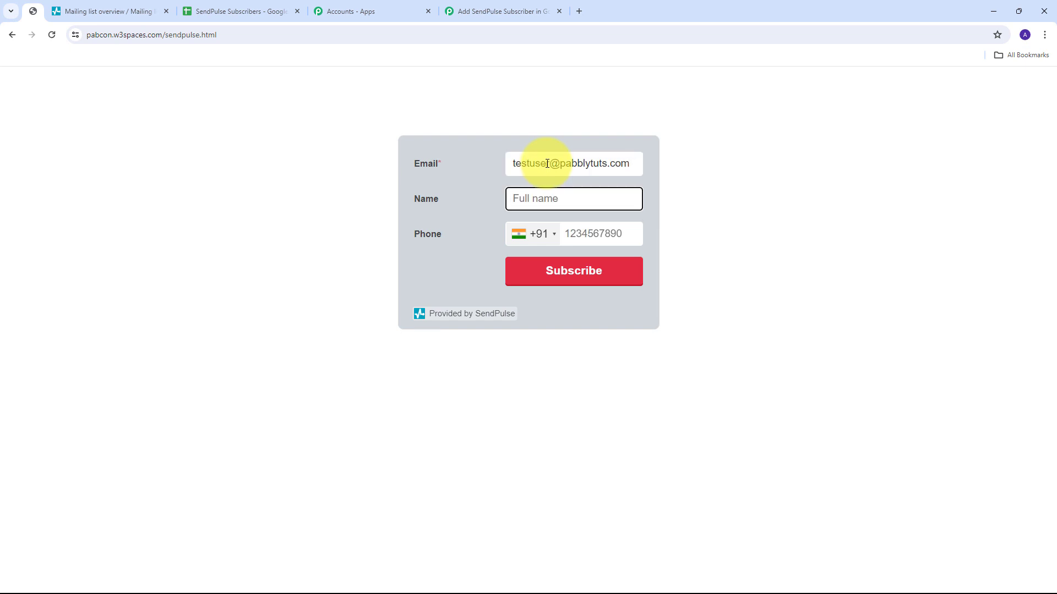
type("Test User")
key("Tab")
key("Tab")
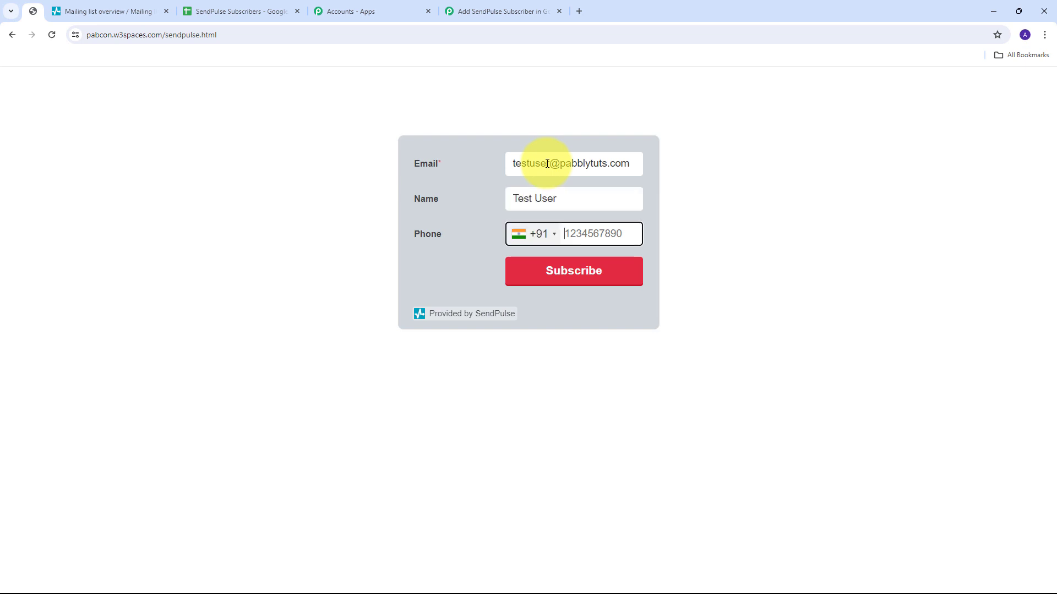
type("9595959595")
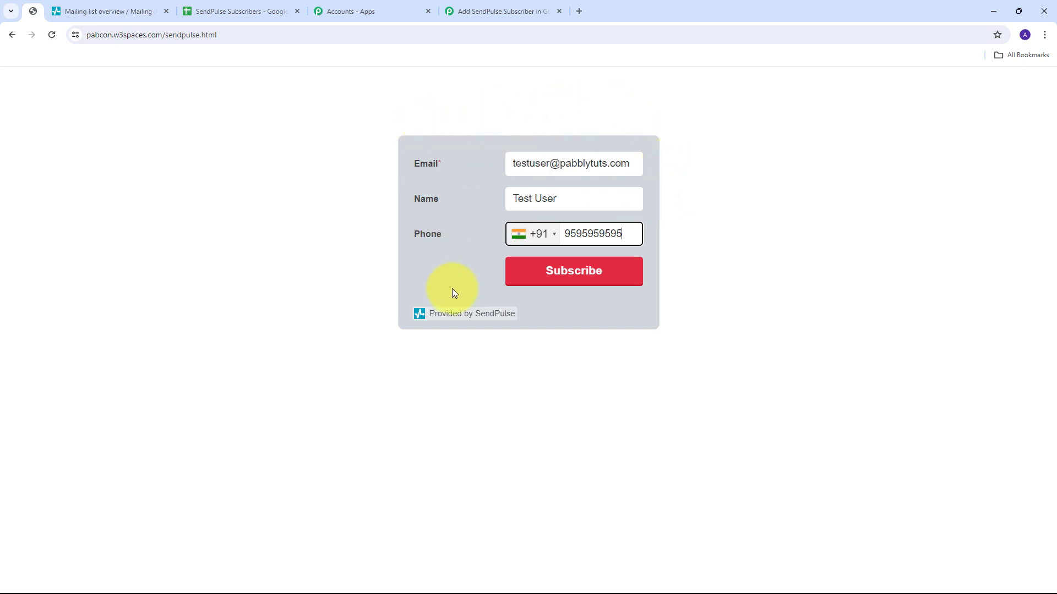
left_click(571, 277)
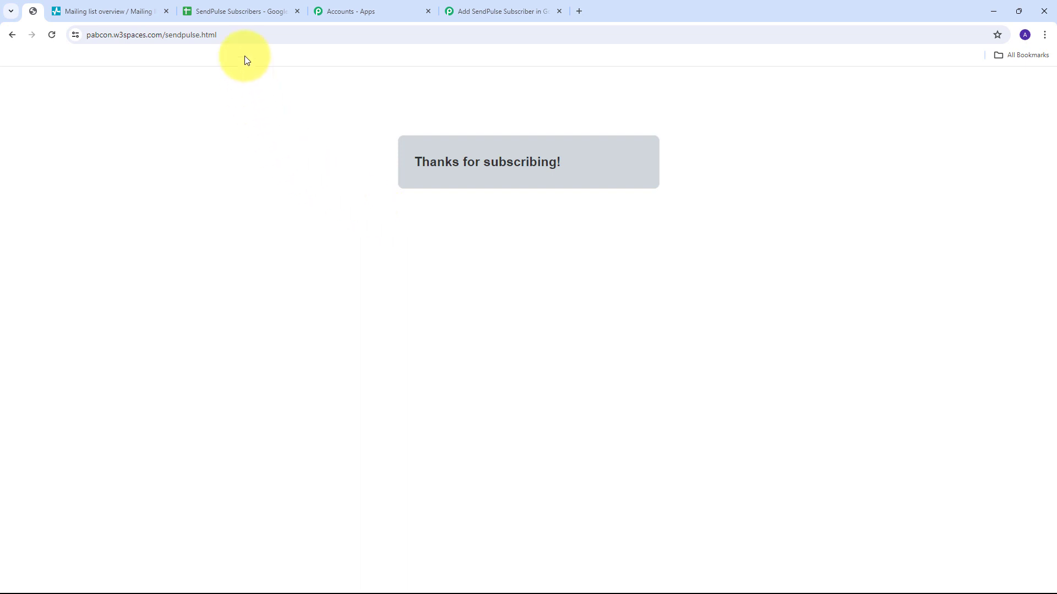
left_click(236, 19)
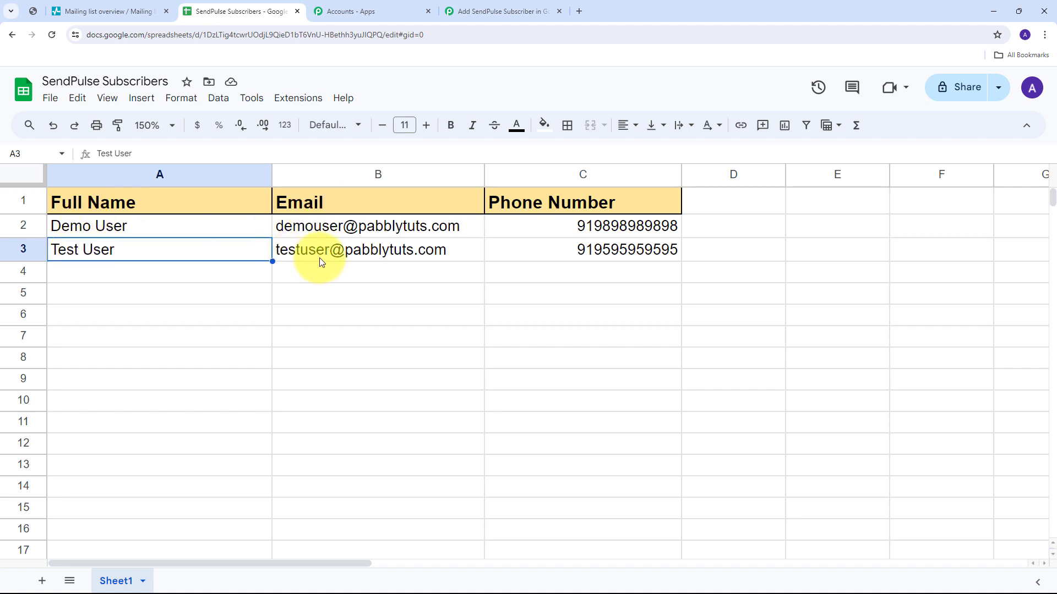
Confirm the test subscriber appears in row 3, glance at the Hotleads list, and return to Pabbly Connect.
mouse_move(365, 259)
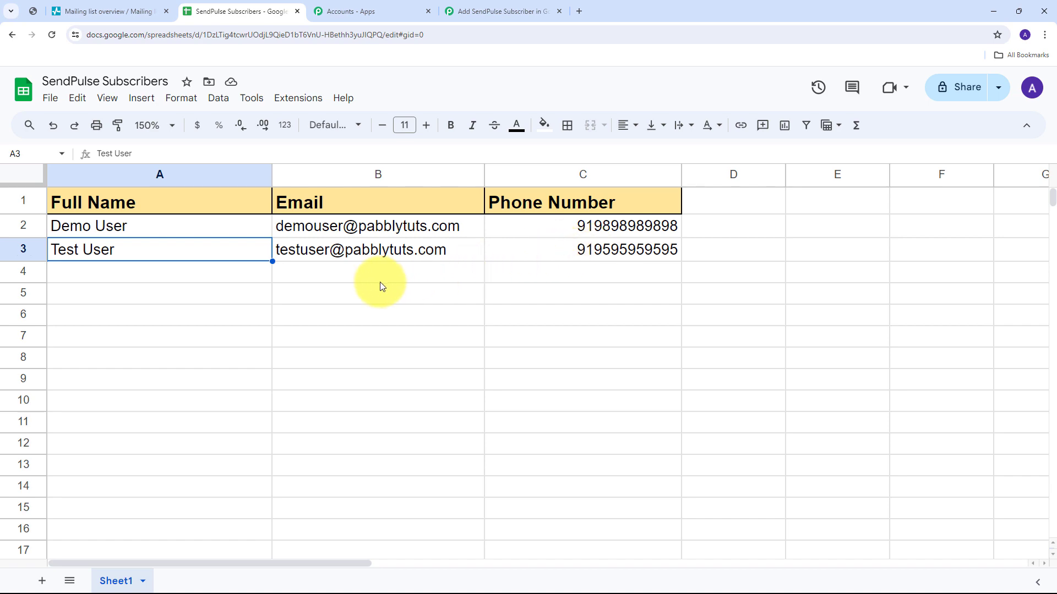
left_click(381, 286)
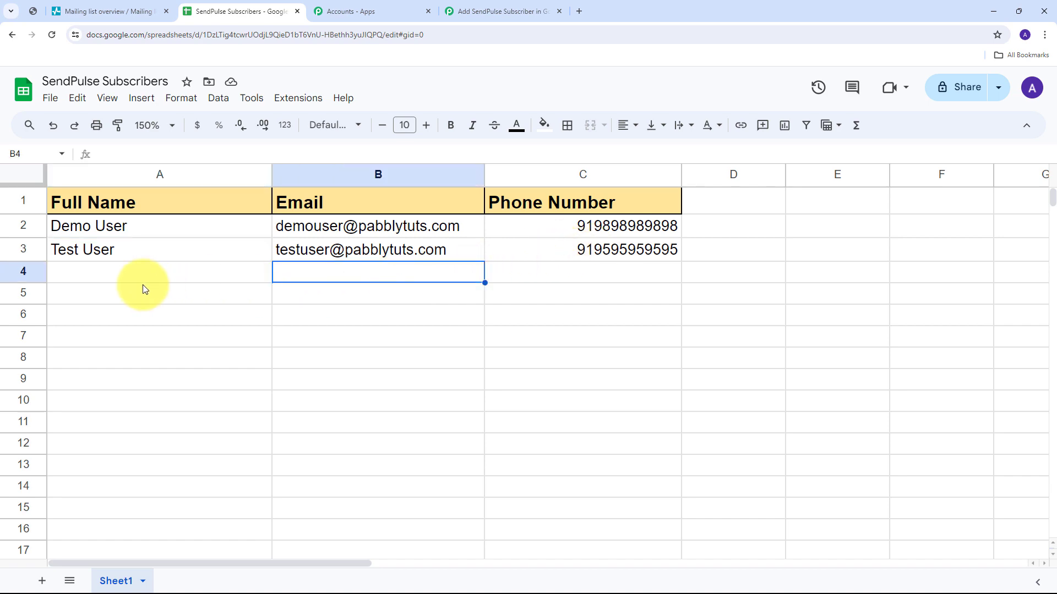
left_click(128, 6)
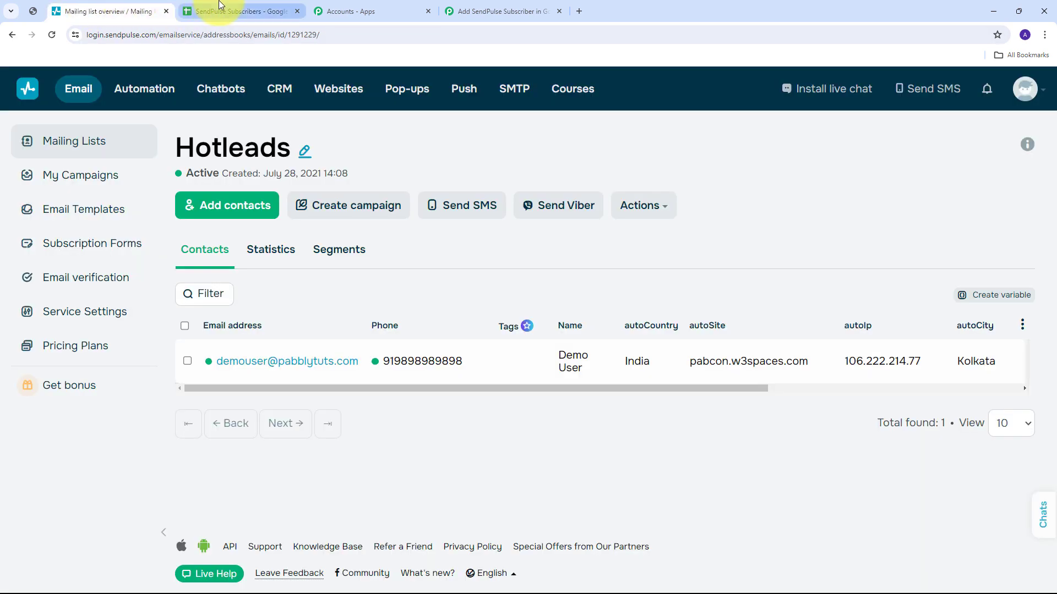
left_click(237, 11)
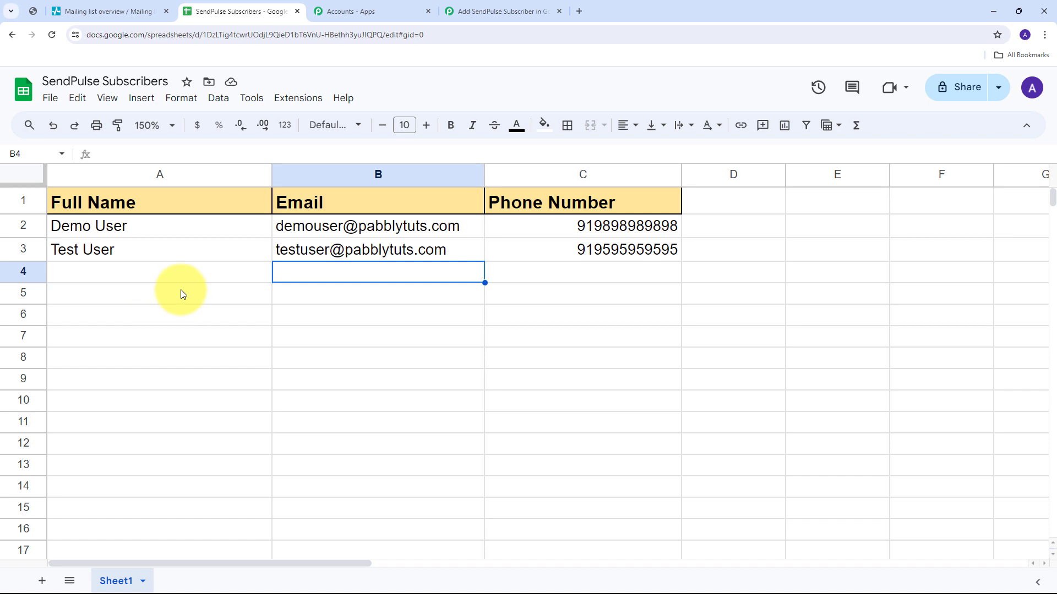
left_click(473, 11)
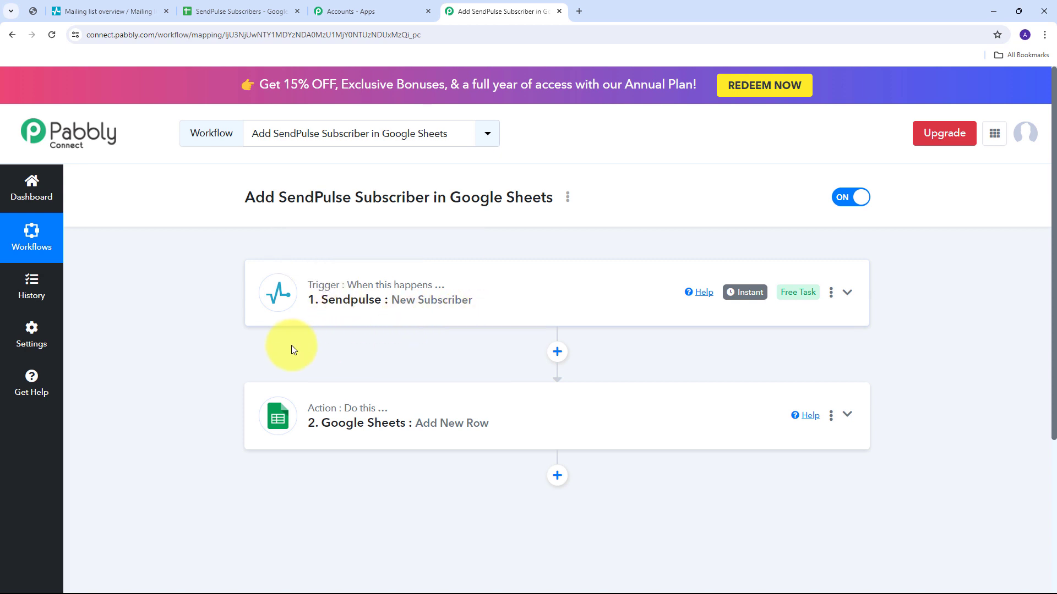
scroll(224, 295, "down", 1)
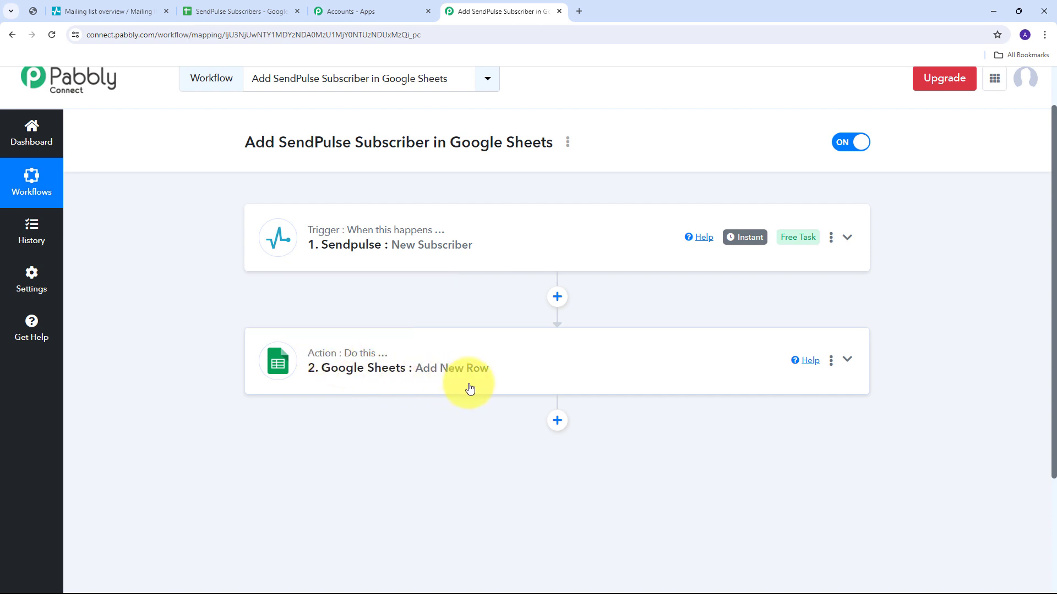
scroll(187, 255, "up", 1)
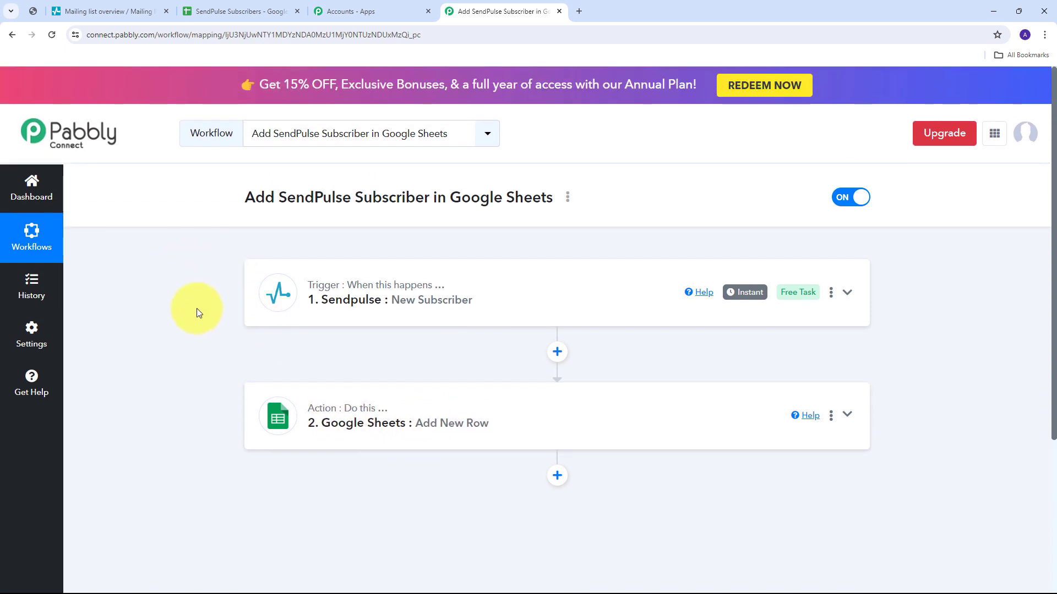